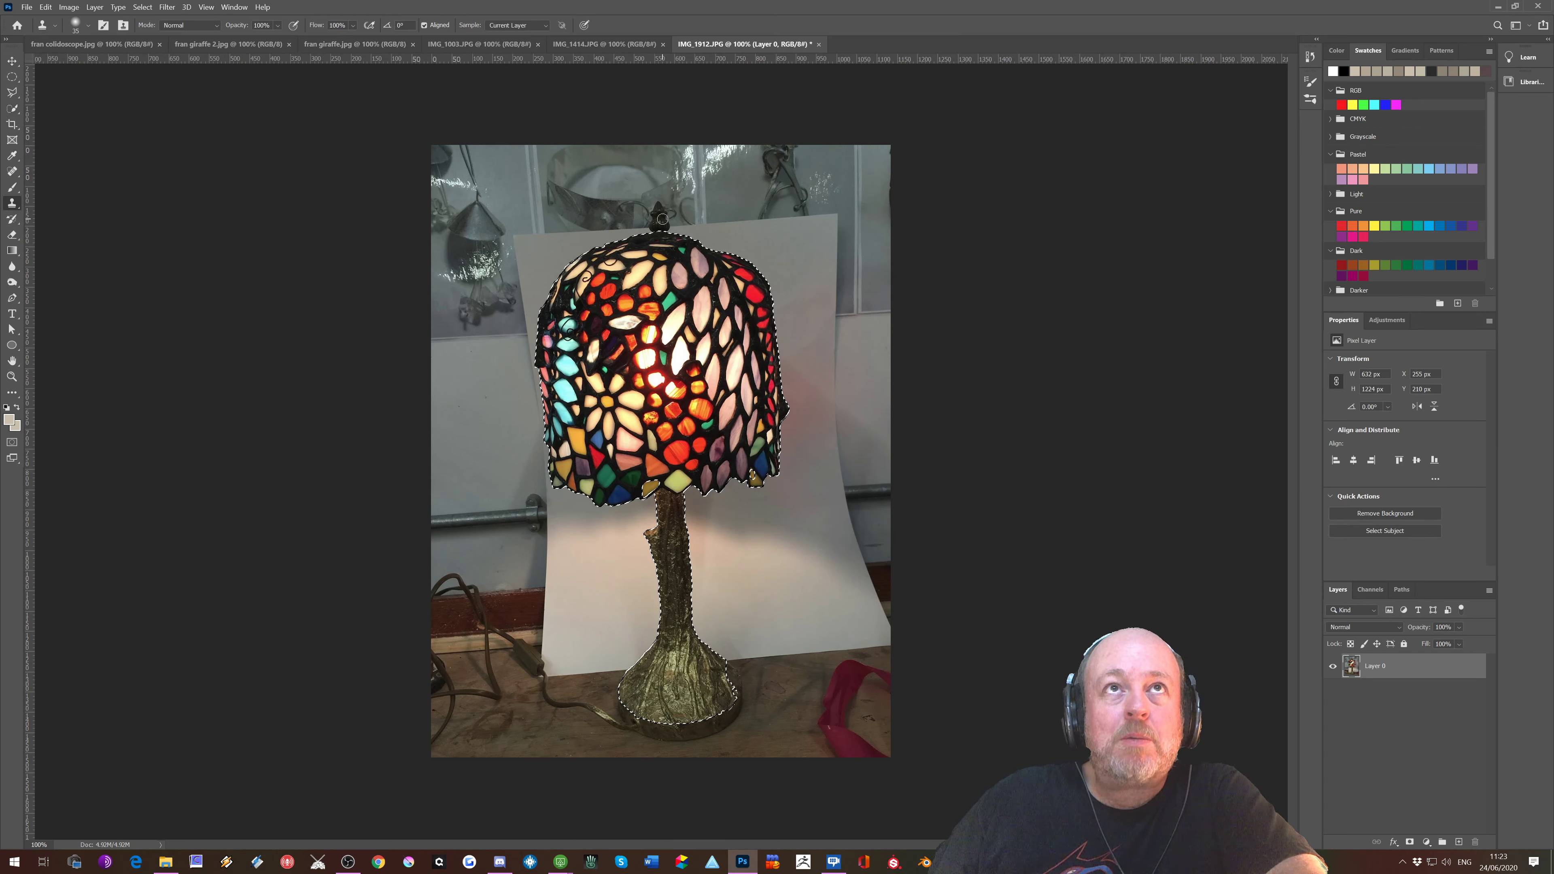
Step: Extend the lamp selection over the base's lower rim using a smaller Quick Selection brush, undoing any spill onto the workbench
left_click(12, 109)
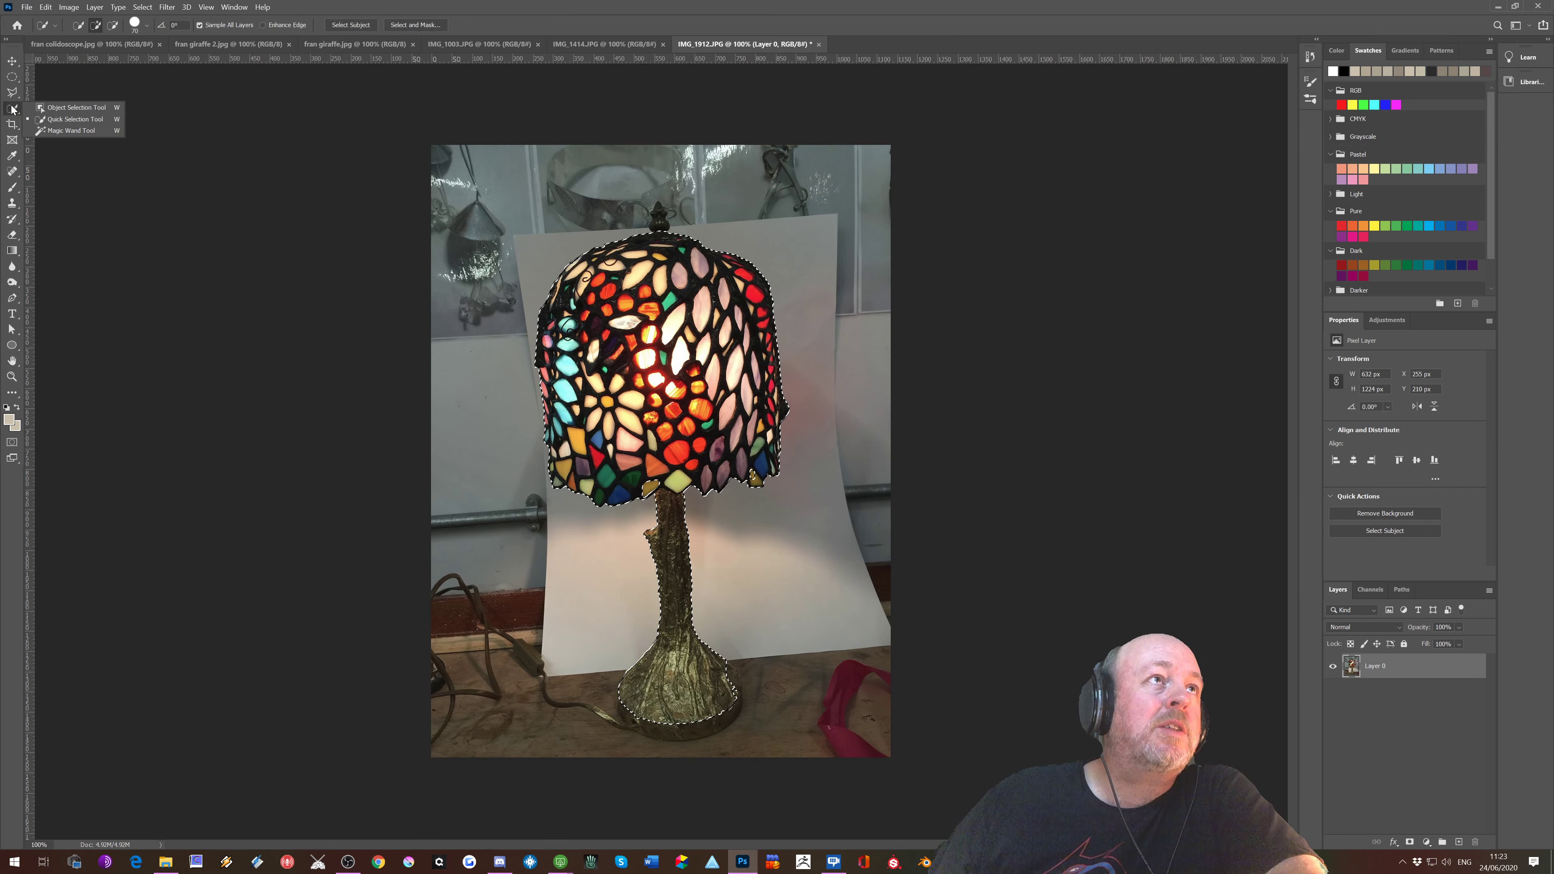
left_click(60, 120)
key("bracketleft")
key("bracketleft")
key("bracketleft")
key("bracketleft")
key("bracketleft")
left_click(640, 716)
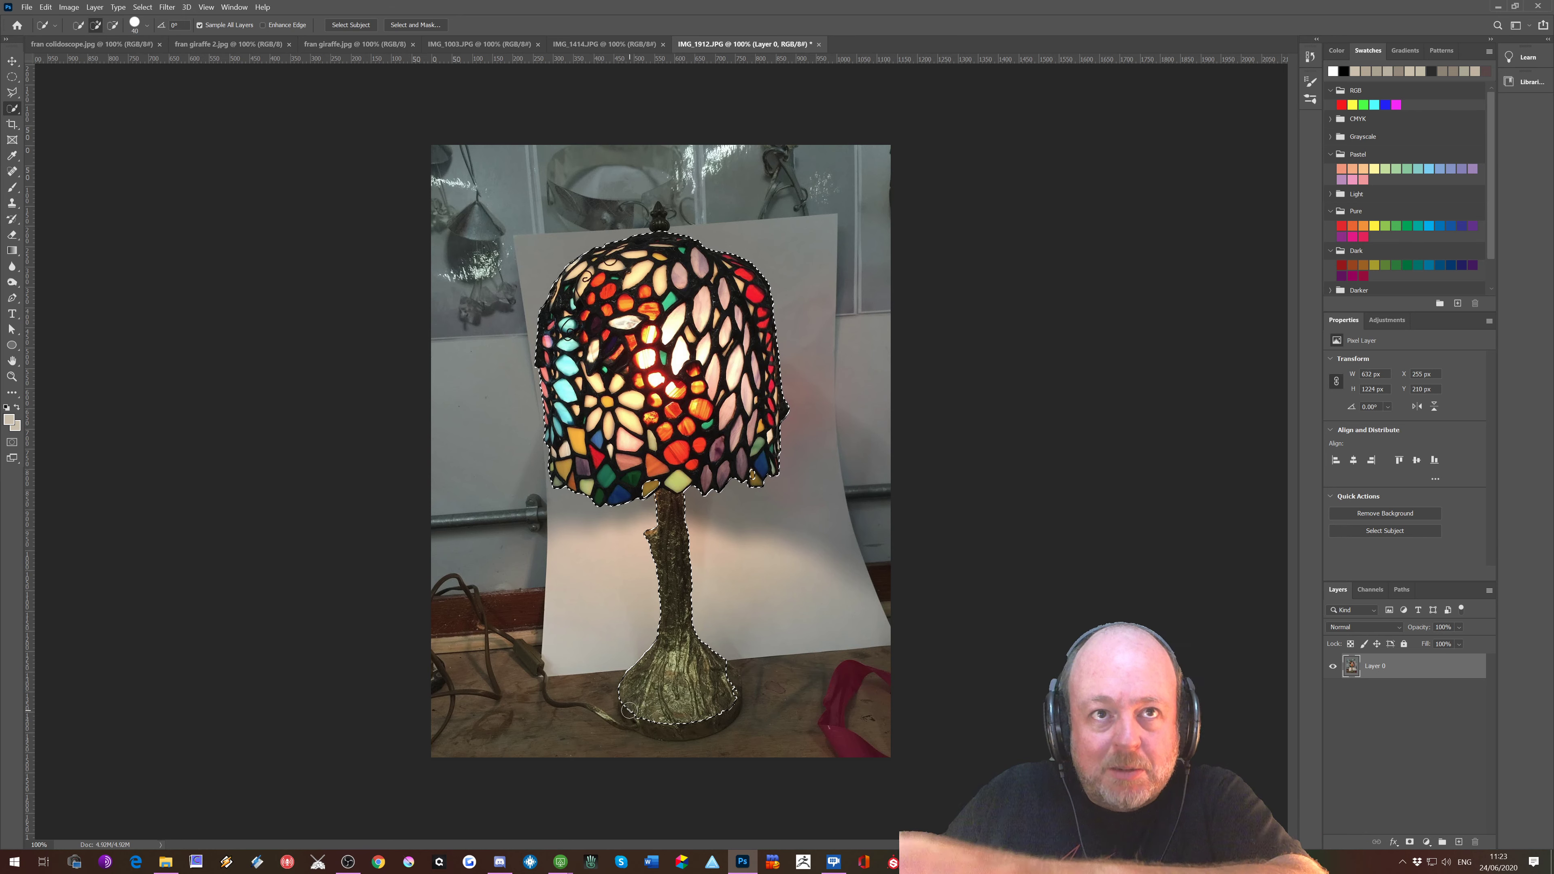
mouse_move(643, 718)
left_mouse_down()
mouse_move(705, 725)
mouse_move(732, 683)
left_mouse_up()
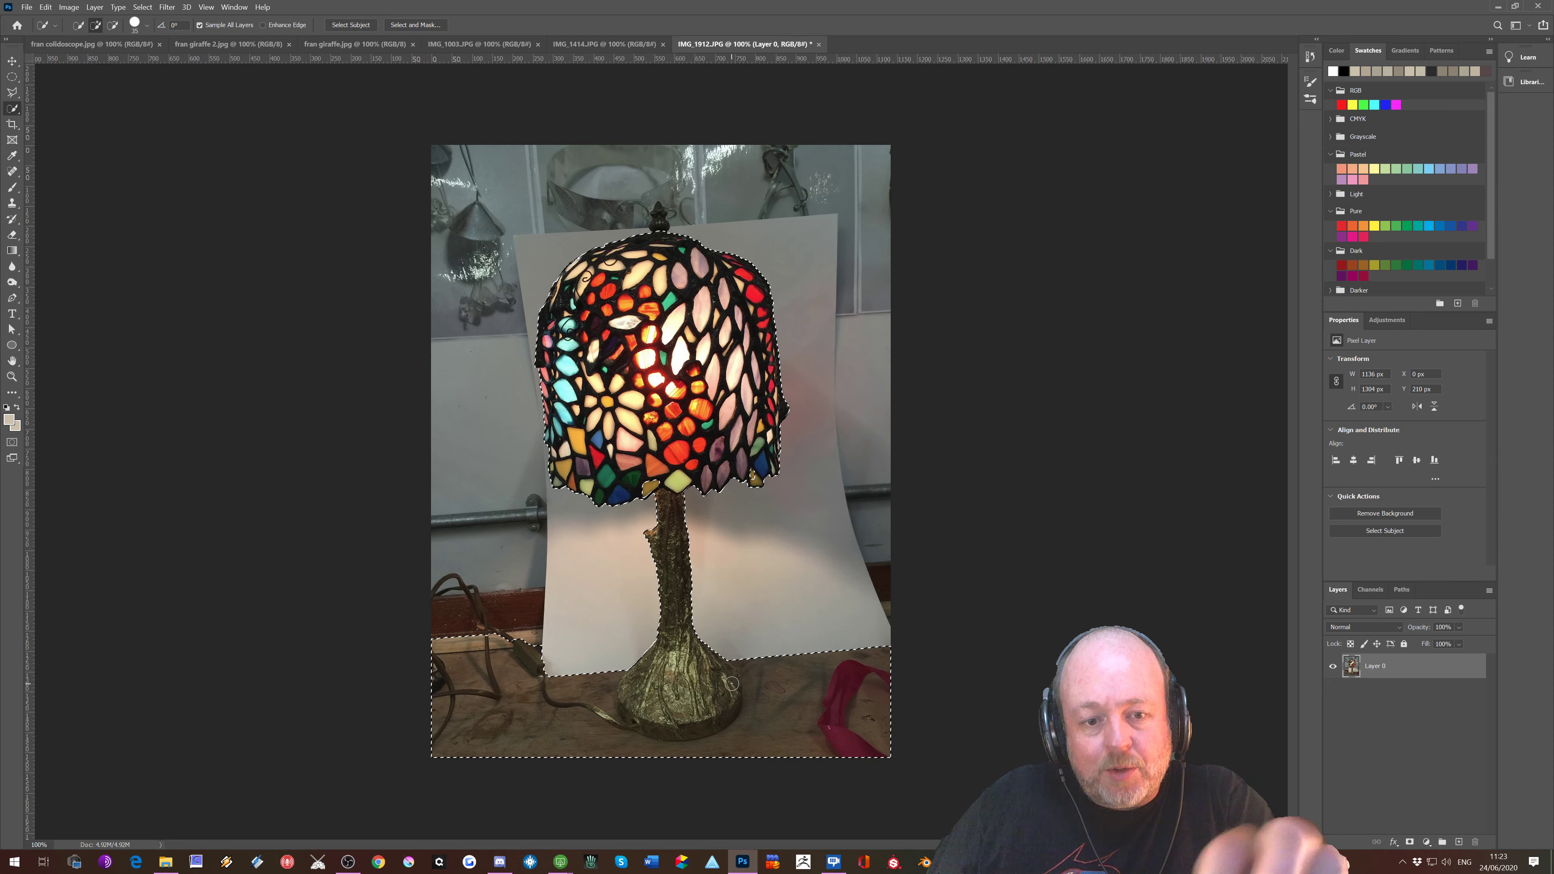
key("ctrl+z")
mouse_move(644, 717)
left_mouse_down()
mouse_move(718, 712)
mouse_move(732, 679)
left_mouse_up()
key("ctrl+z")
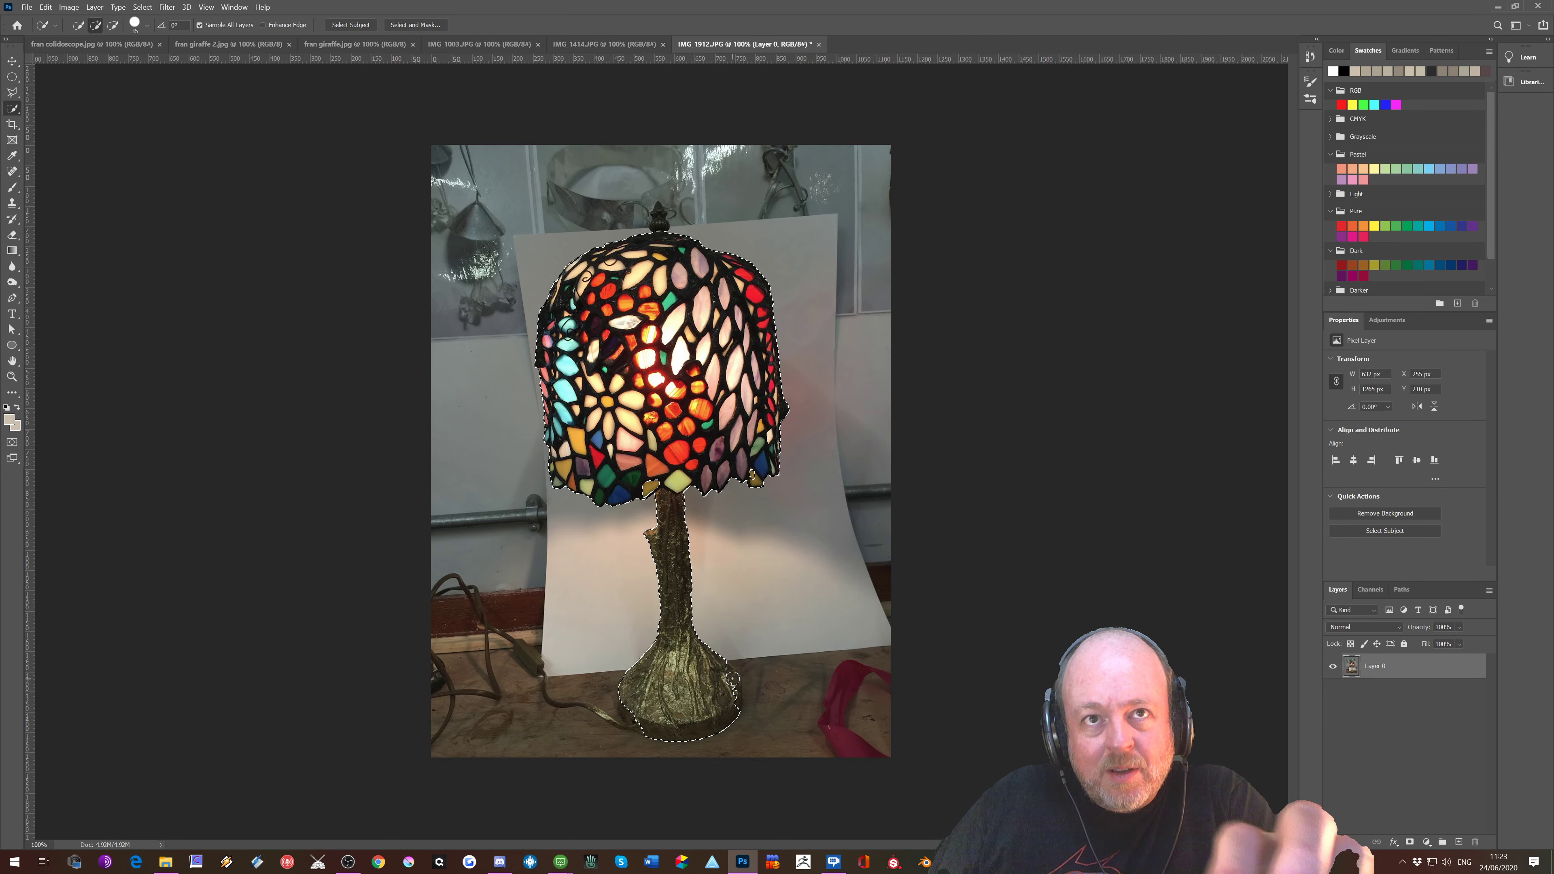
Step: Add the finial on top of the lampshade to the selection and subtract the background picked up beside it
key("ctrl+plus")
key("ctrl+plus")
scroll(668, 376, "up", 7)
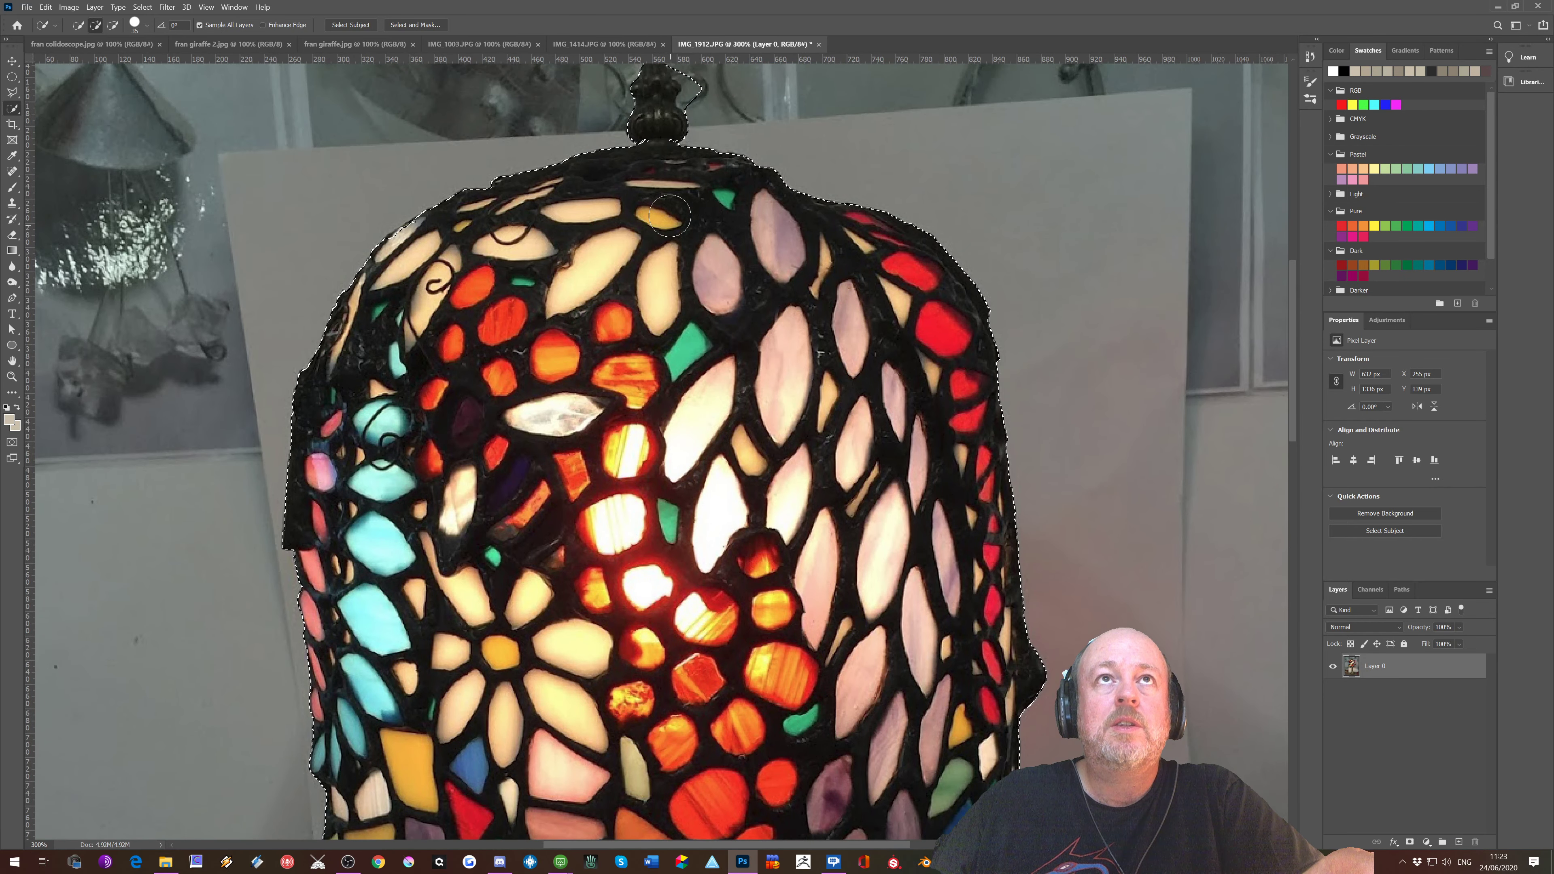
left_click(670, 216)
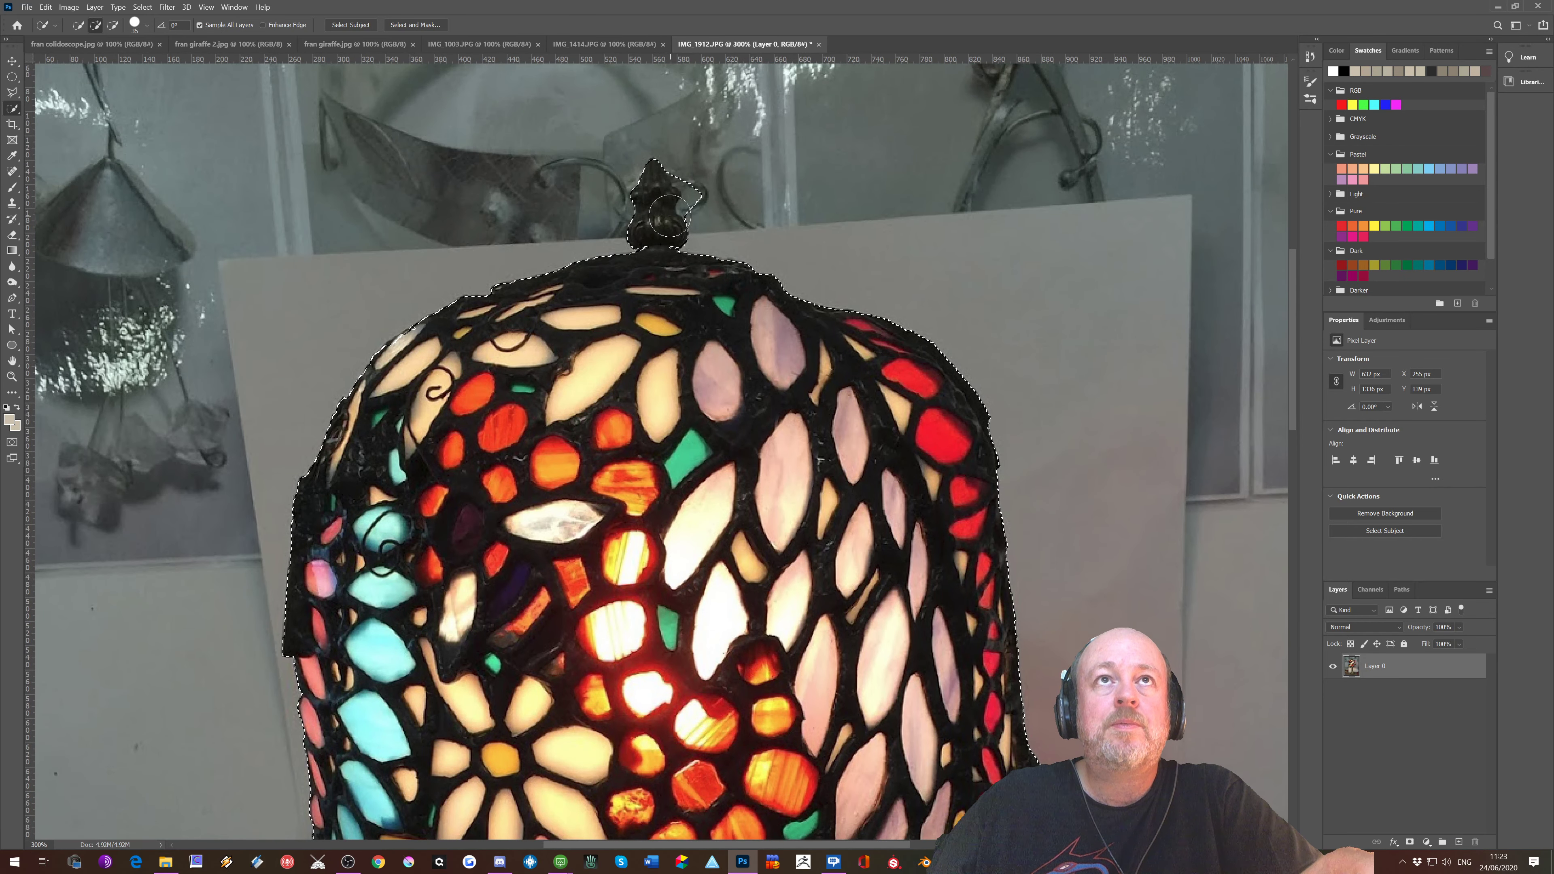
left_click(709, 197)
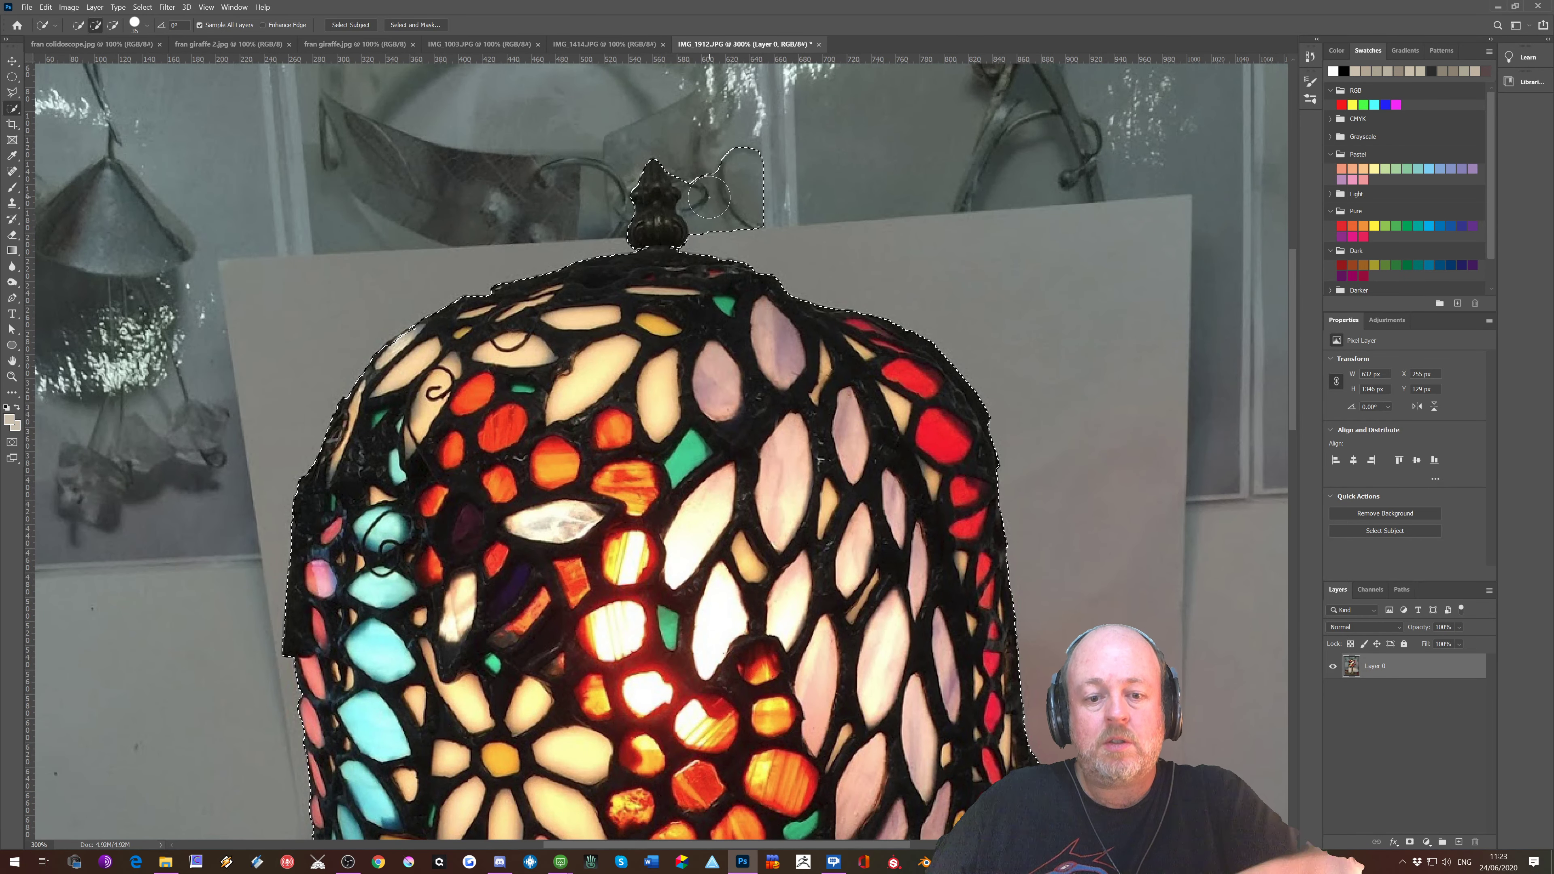
left_click(748, 191, "alt")
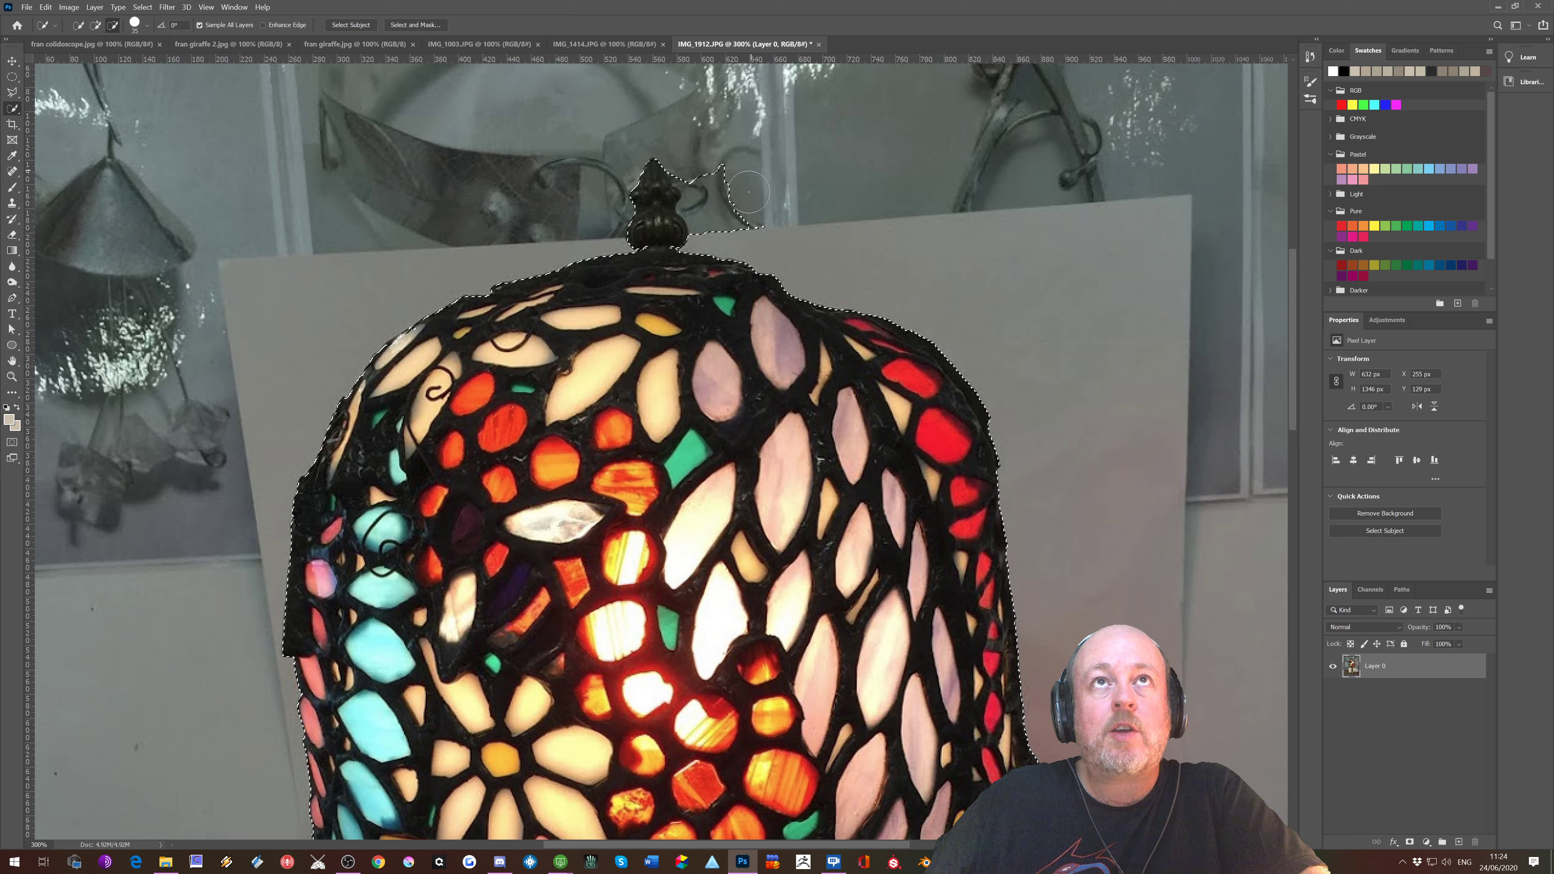
left_click(718, 214, "alt")
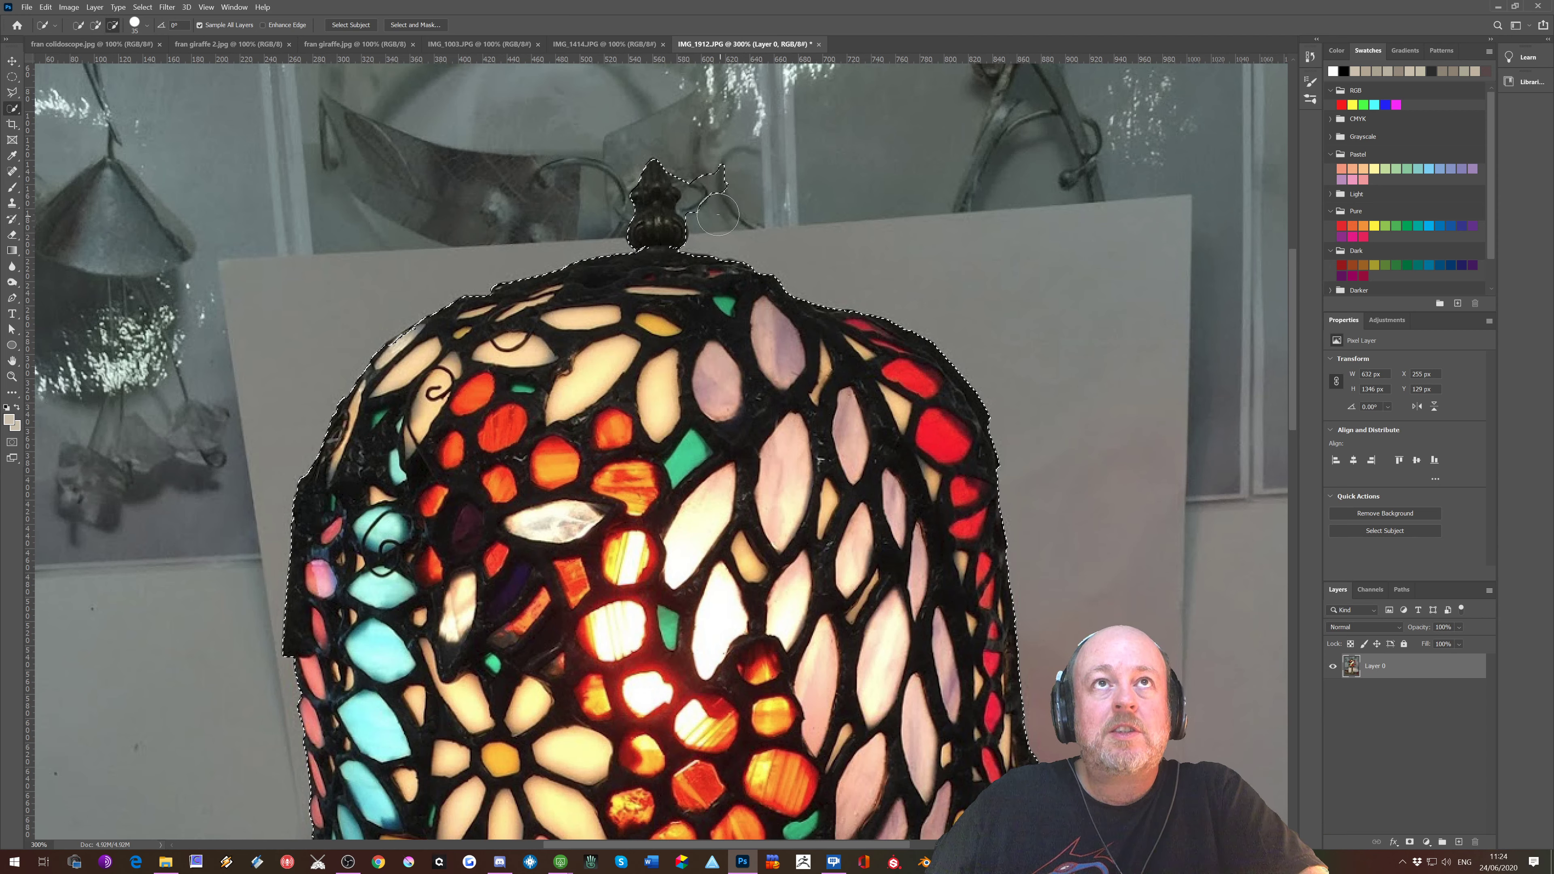
left_click(704, 178, "alt")
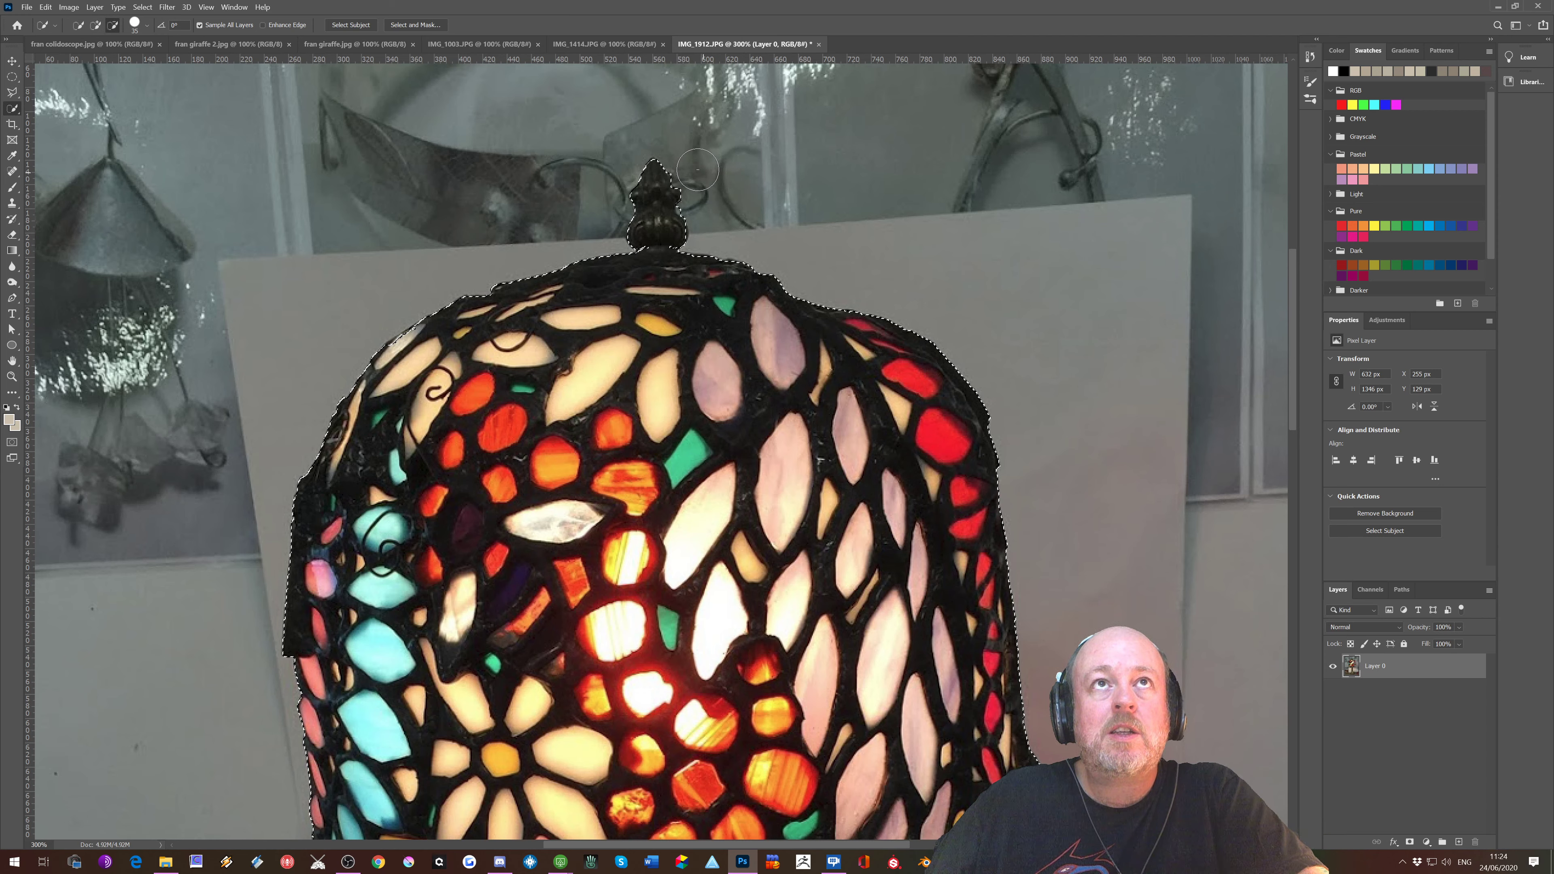
Step: Add the lower left rim of the lamp base near the cable to the selection with a smaller brush
scroll(695, 168, "down", 15)
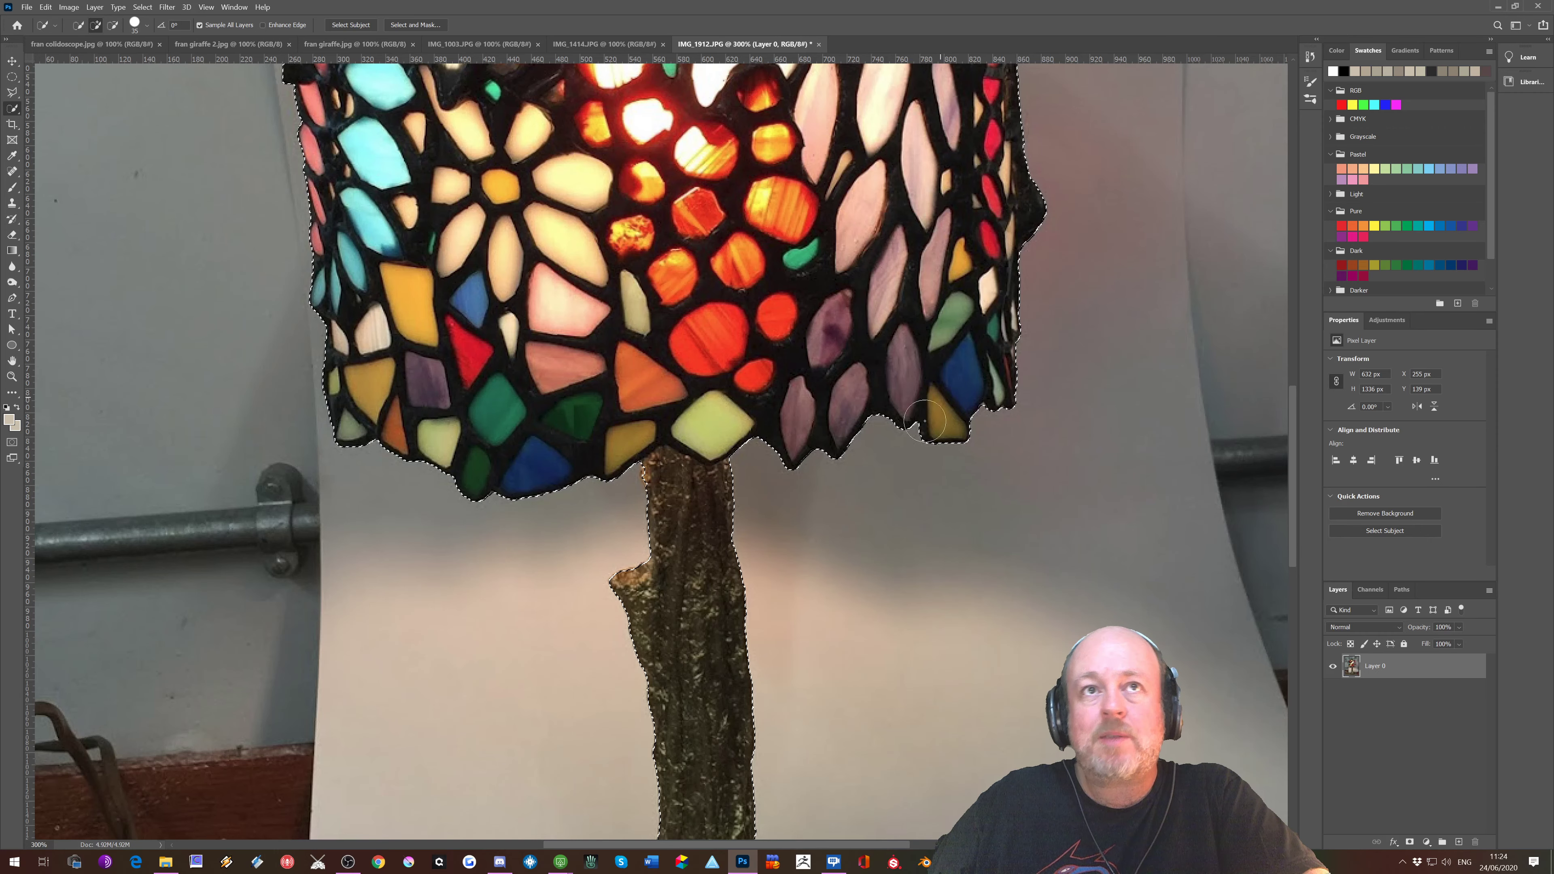
scroll(615, 555, "down", 2)
scroll(616, 555, "down", 5)
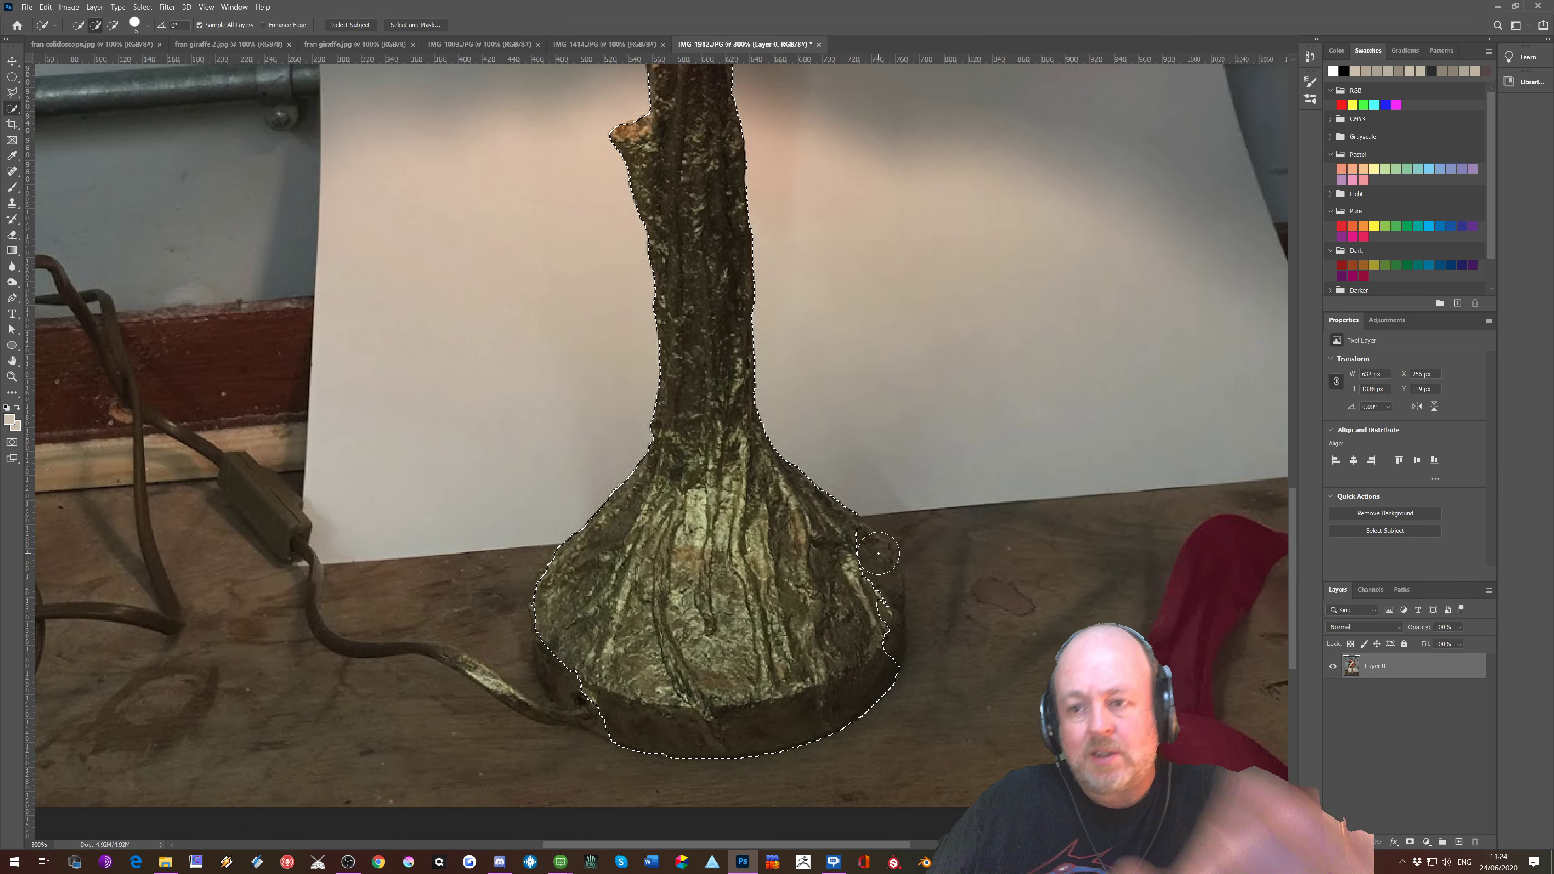
key("bracketleft")
key("bracketleft")
key("bracketleft")
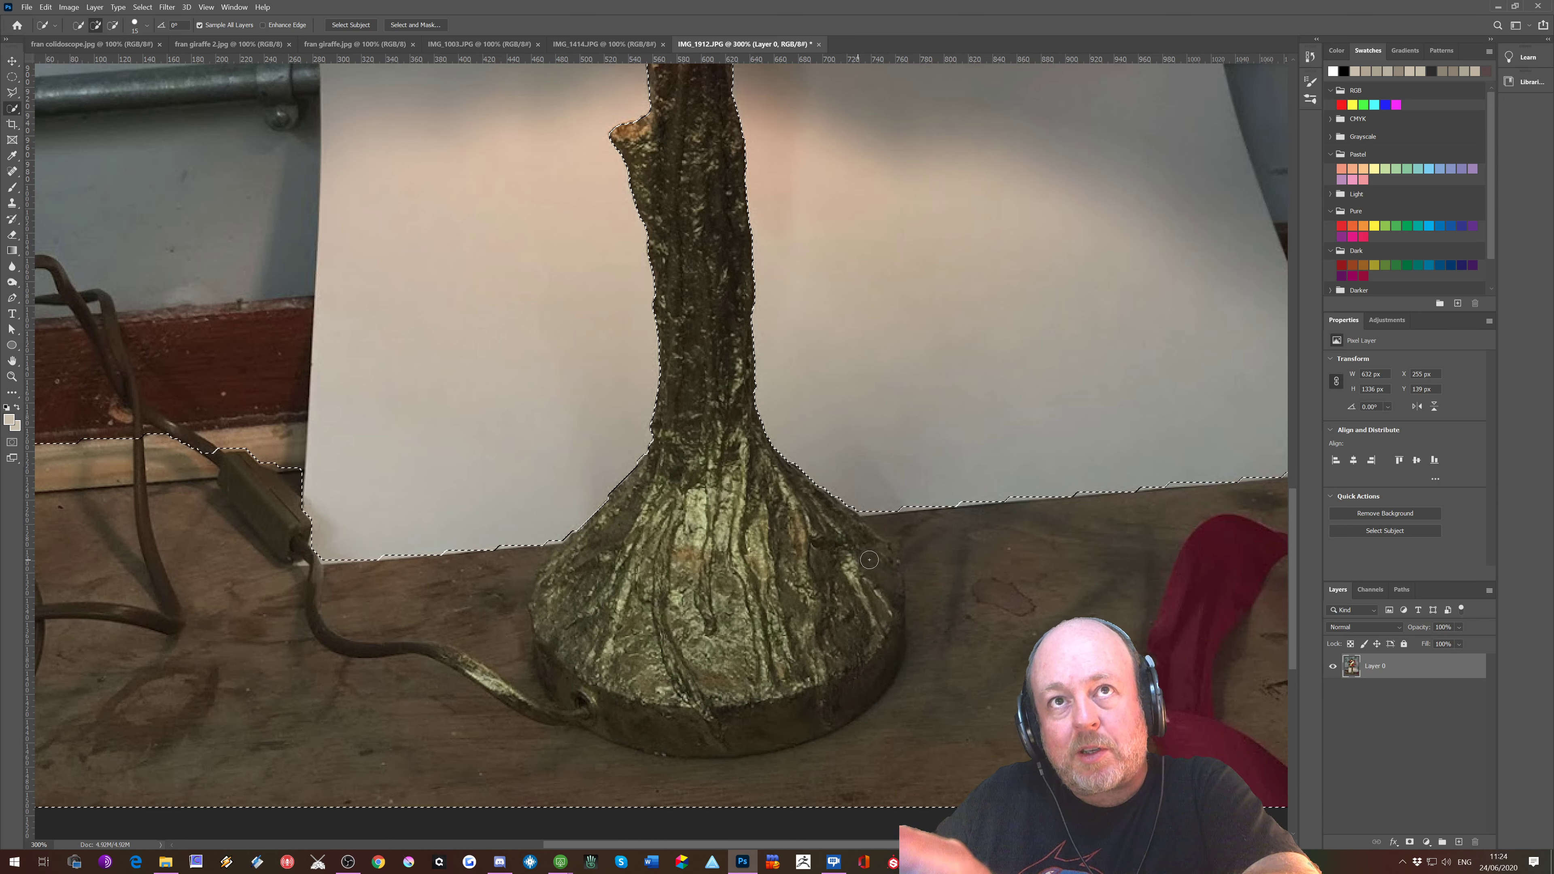
left_click(866, 546)
key("ctrl+z")
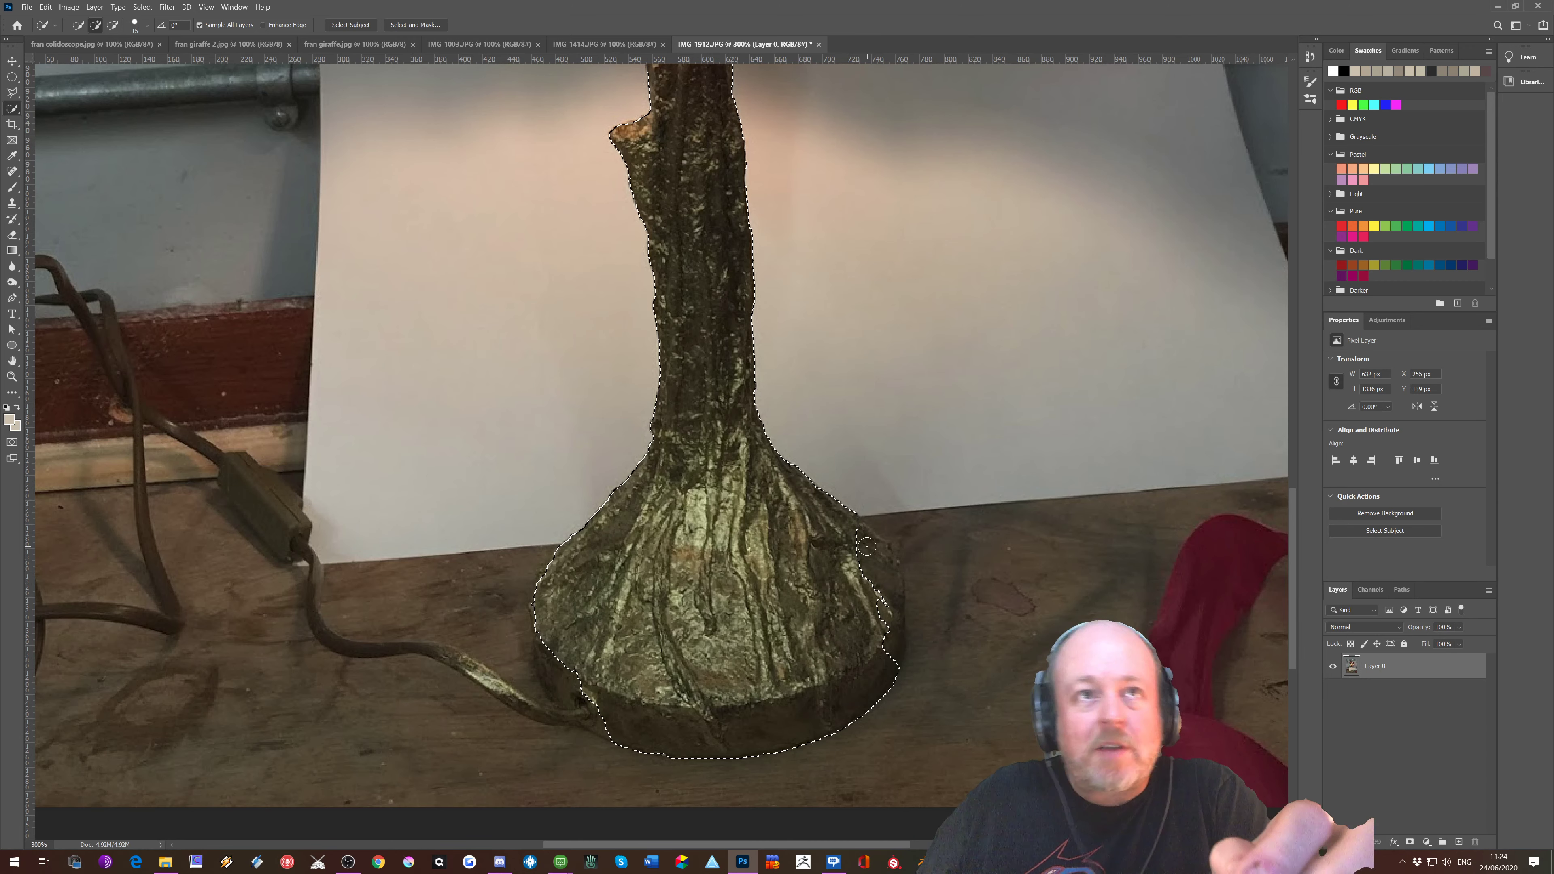
left_click_drag(557, 663, 556, 671)
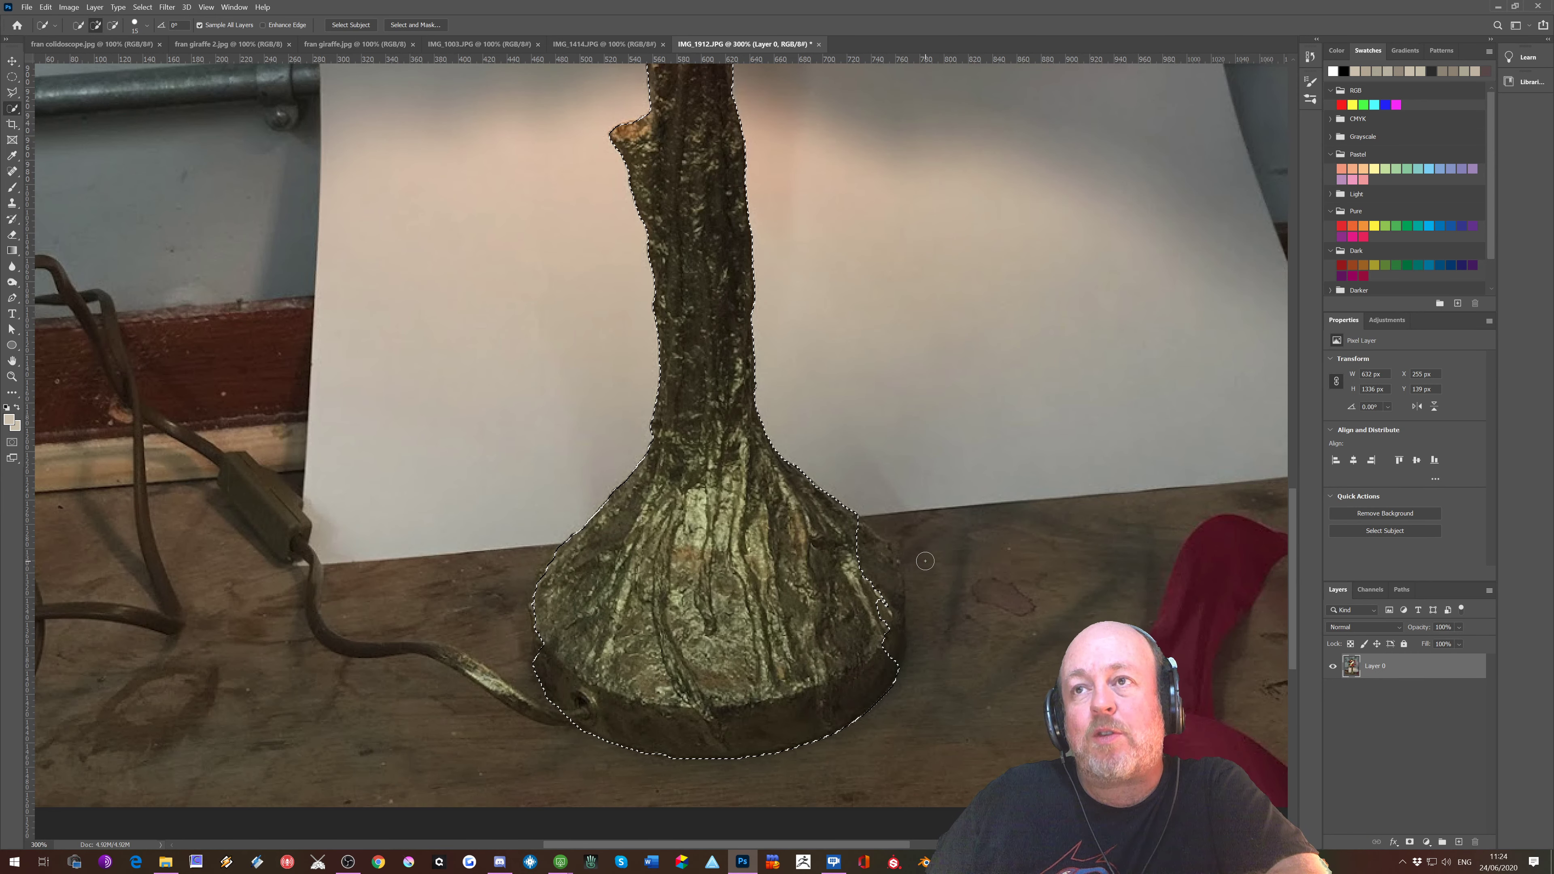
Step: Remove the background around the selected lamp and lower the layer mask's density to 15%
left_click(1384, 513)
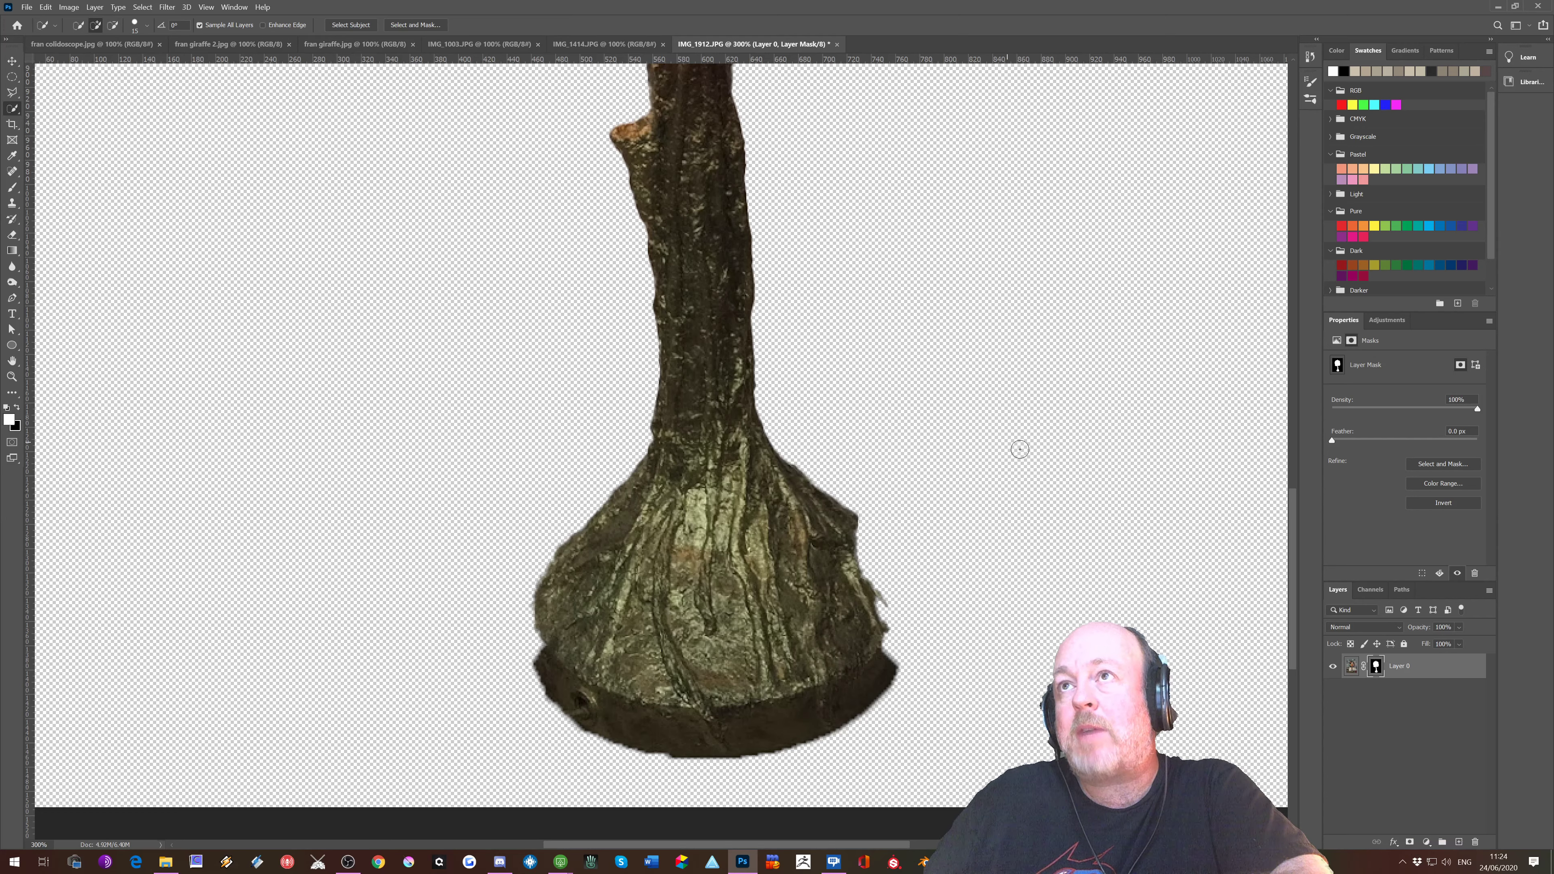
left_click_drag(1477, 410, 1353, 408)
Step: Paint white on the layer mask to restore the missing edges of the lamp base and the lower right stem
key("b")
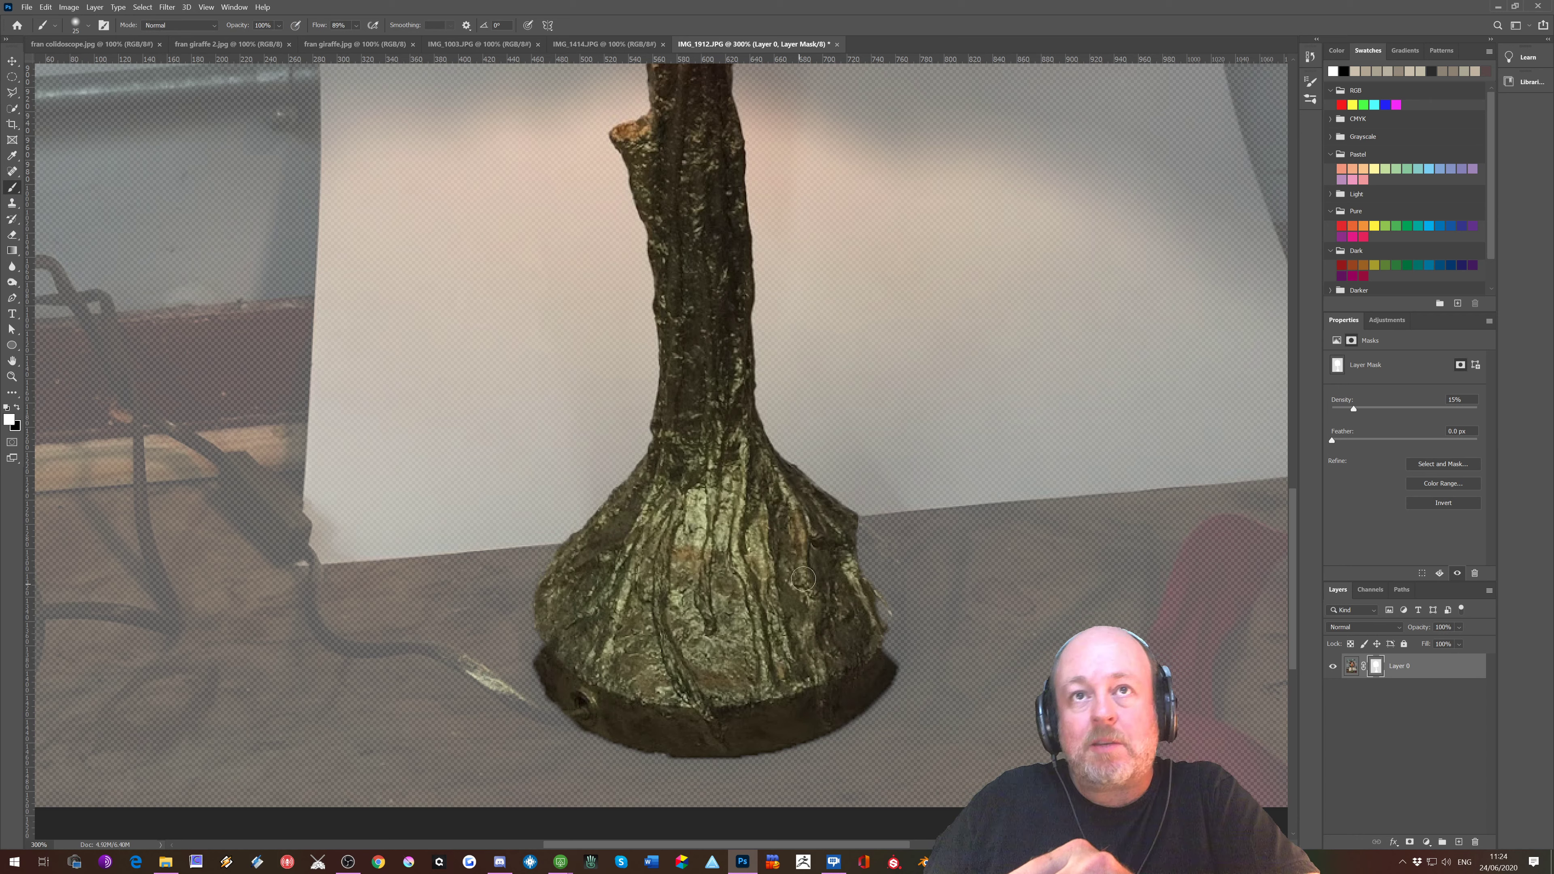
mouse_move(856, 542)
left_mouse_down()
mouse_move(886, 574)
mouse_move(893, 657)
left_mouse_up()
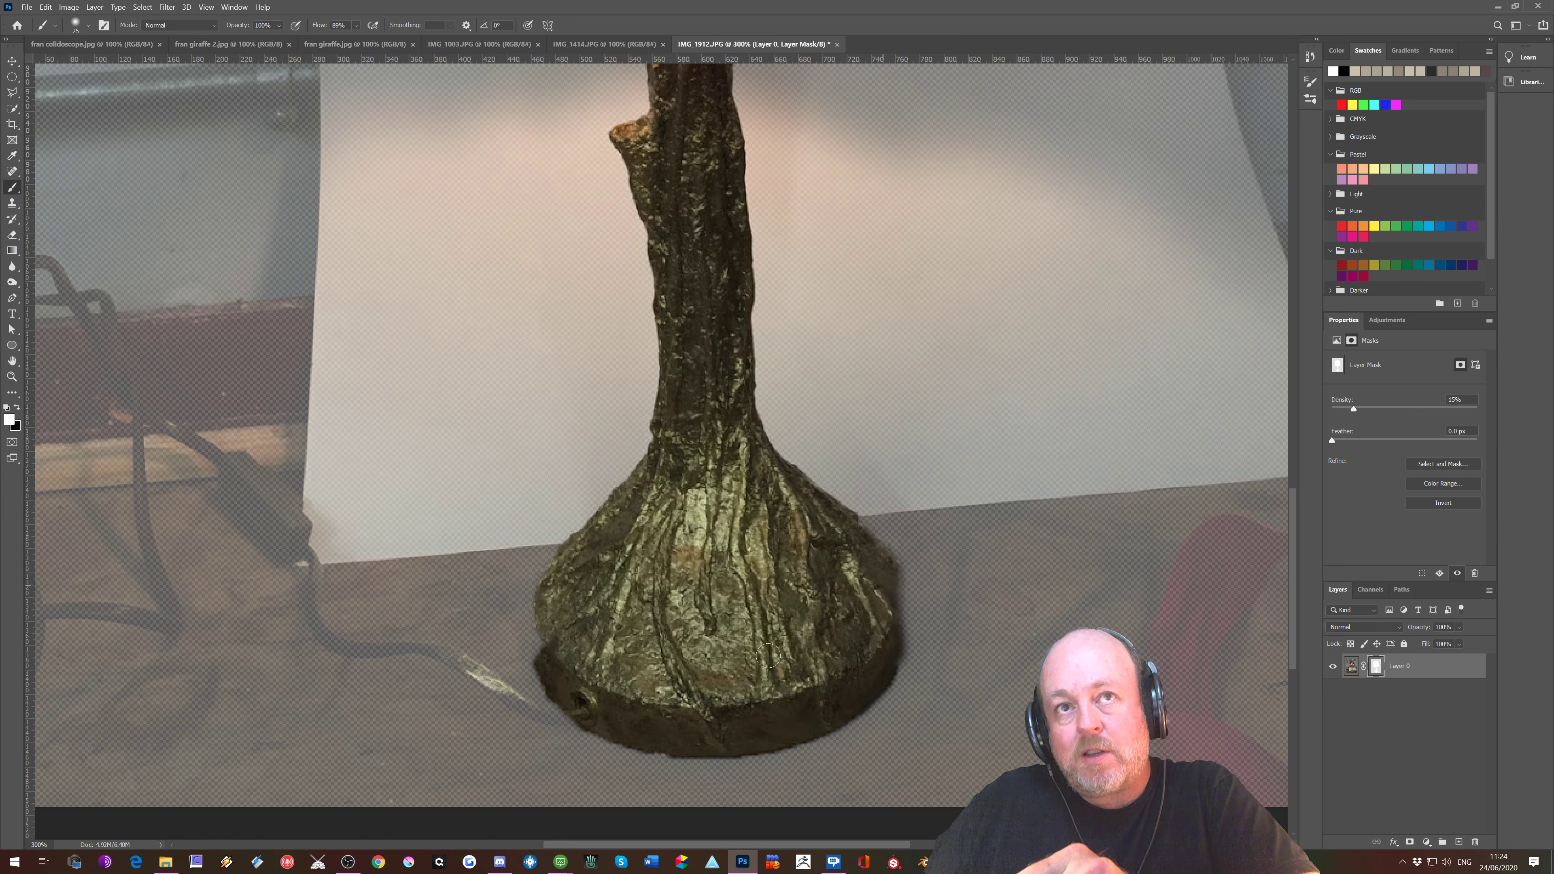
mouse_move(543, 652)
left_mouse_down()
mouse_move(547, 592)
mouse_move(536, 634)
mouse_move(585, 714)
left_mouse_up()
scroll(585, 714, "up", 5)
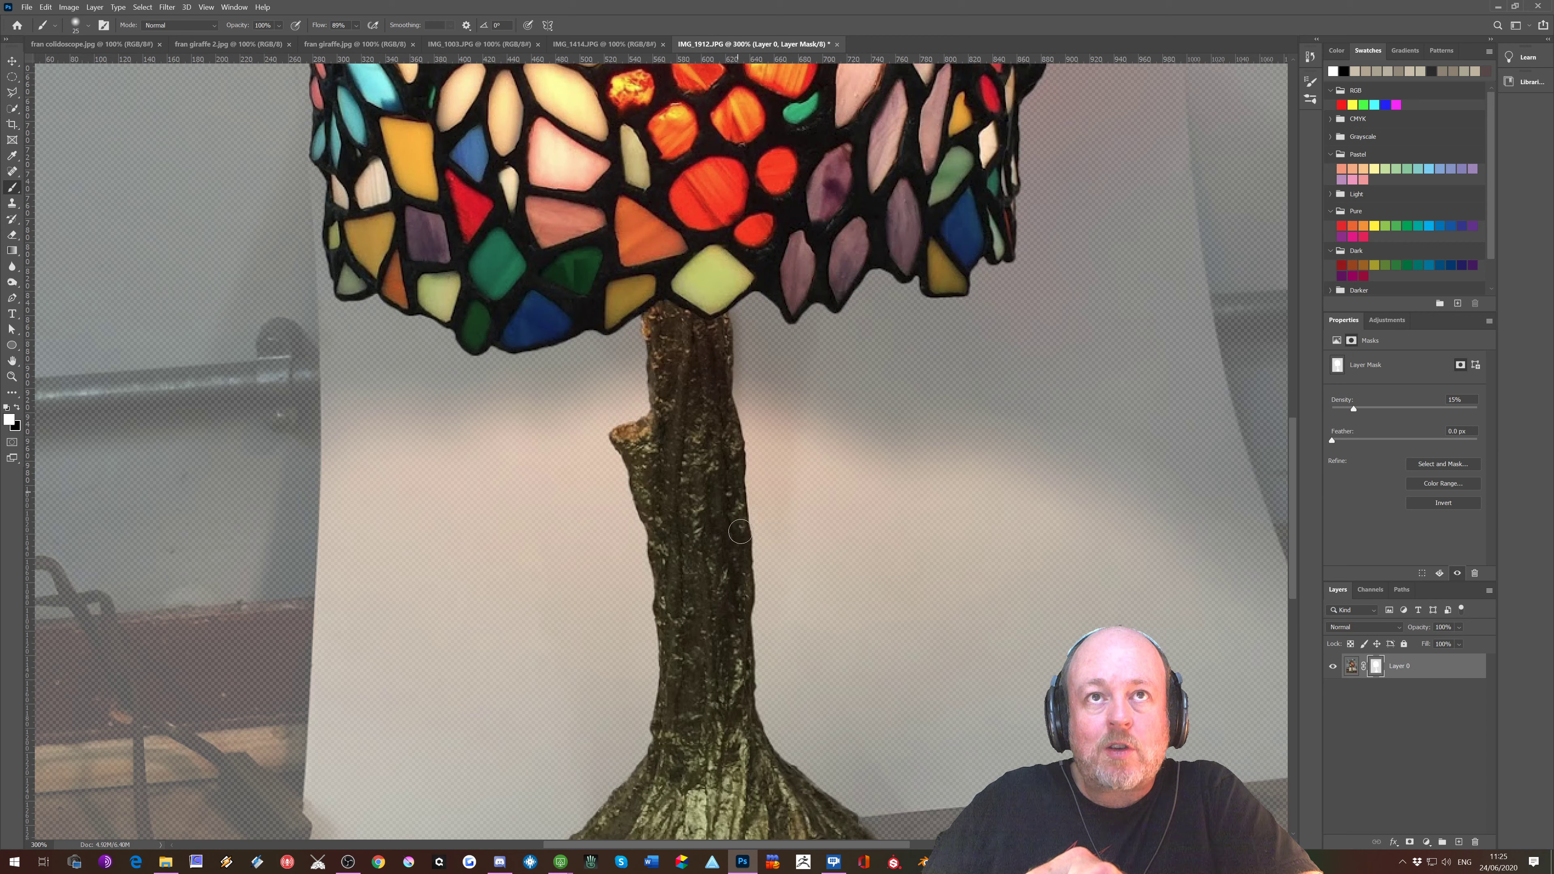
left_click_drag(754, 659, 789, 772)
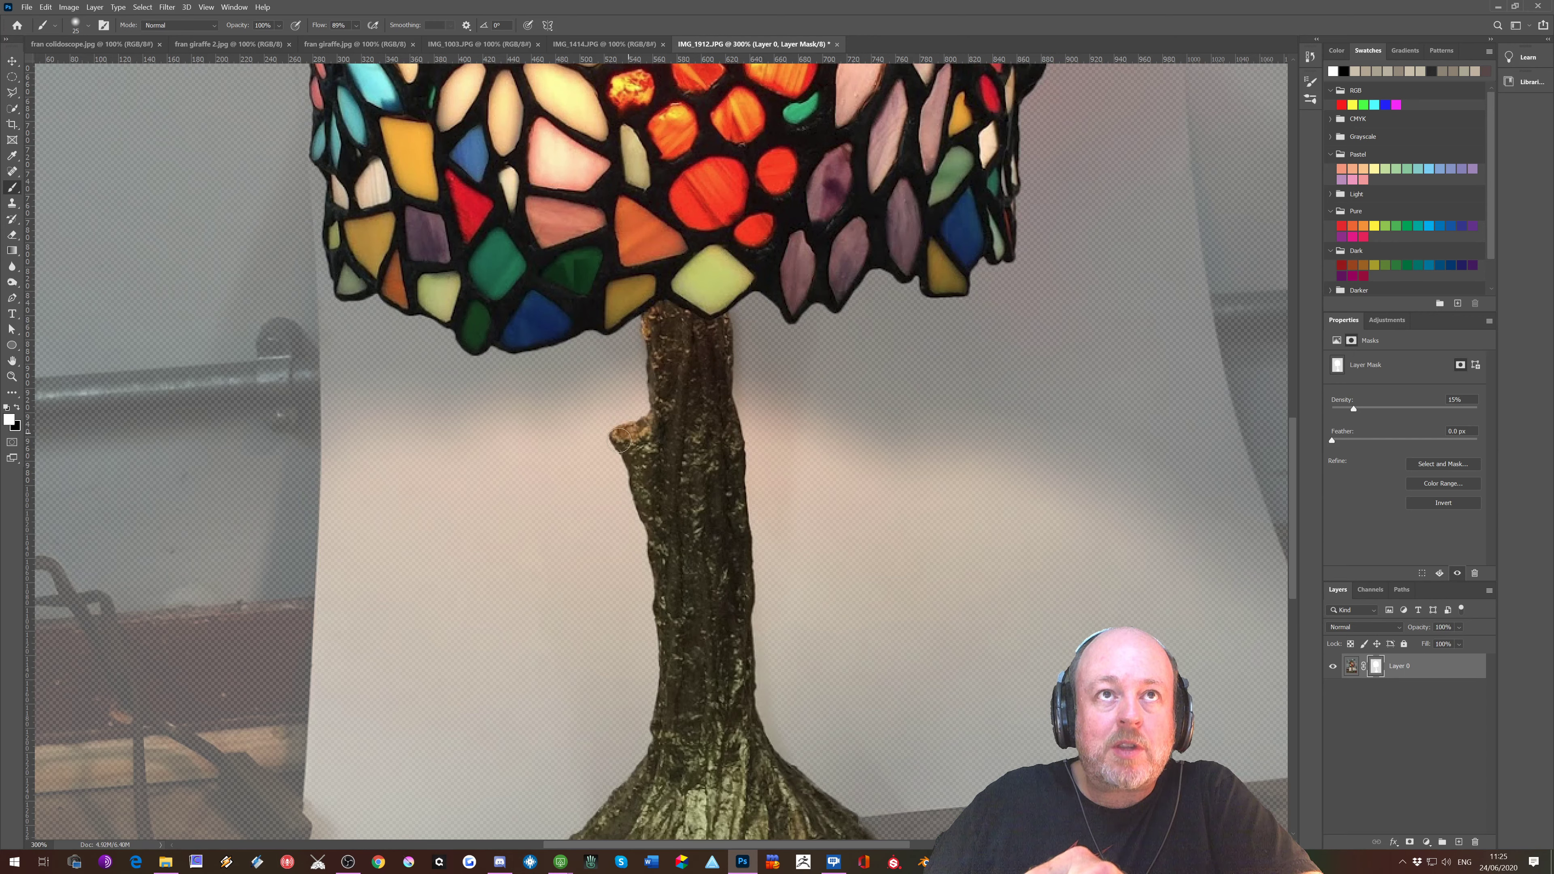
Step: Set the layer mask's density back to 100% and check the lamp's cut-out edges
scroll(618, 440, "up", 10)
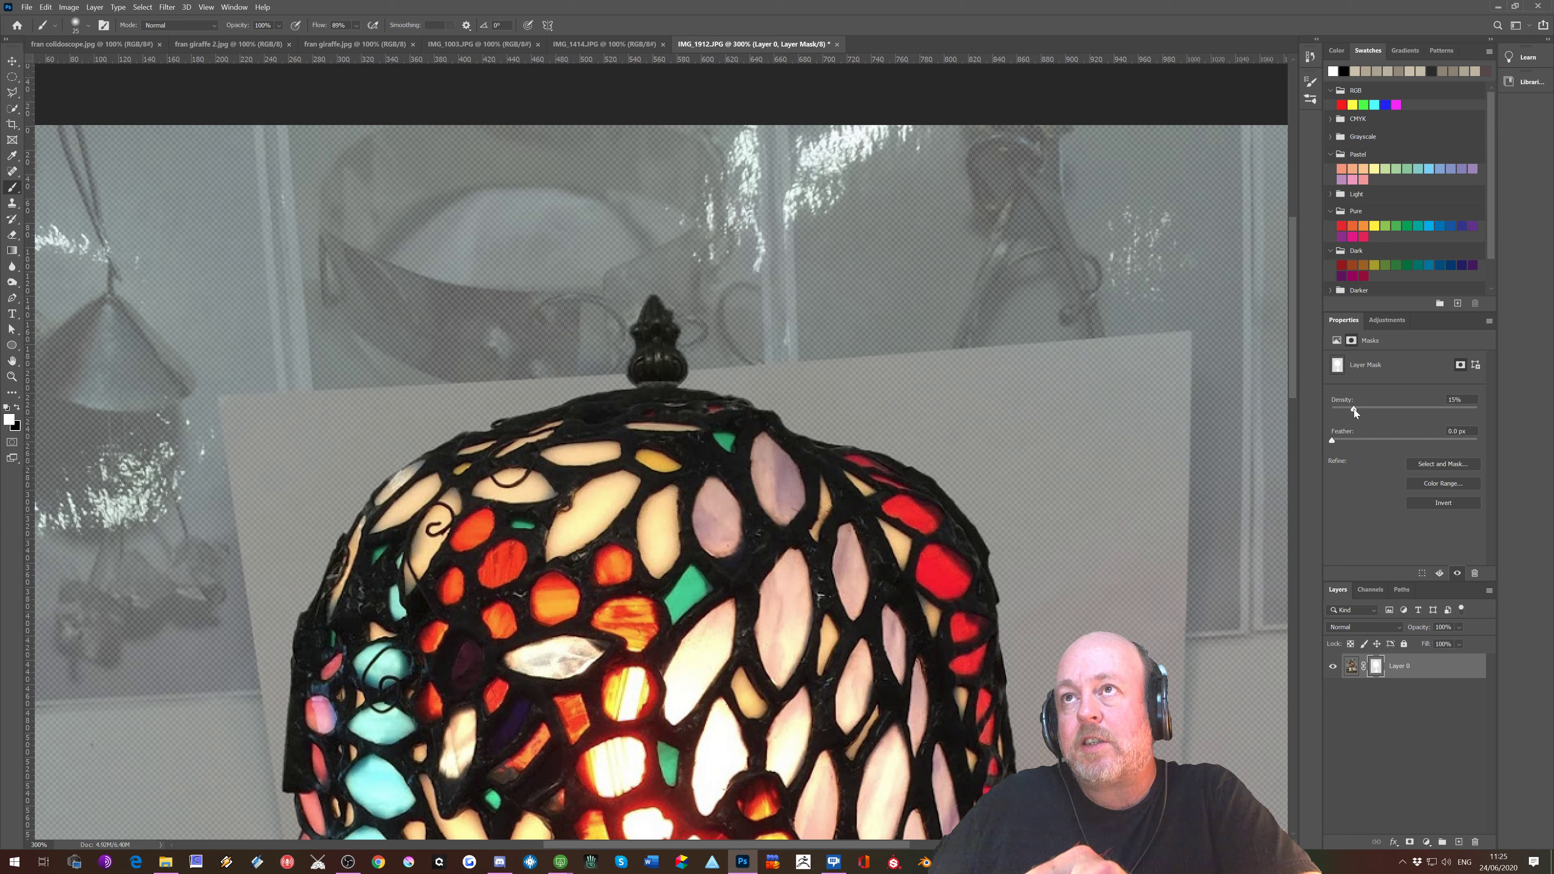
left_click_drag(1443, 409, 1482, 412)
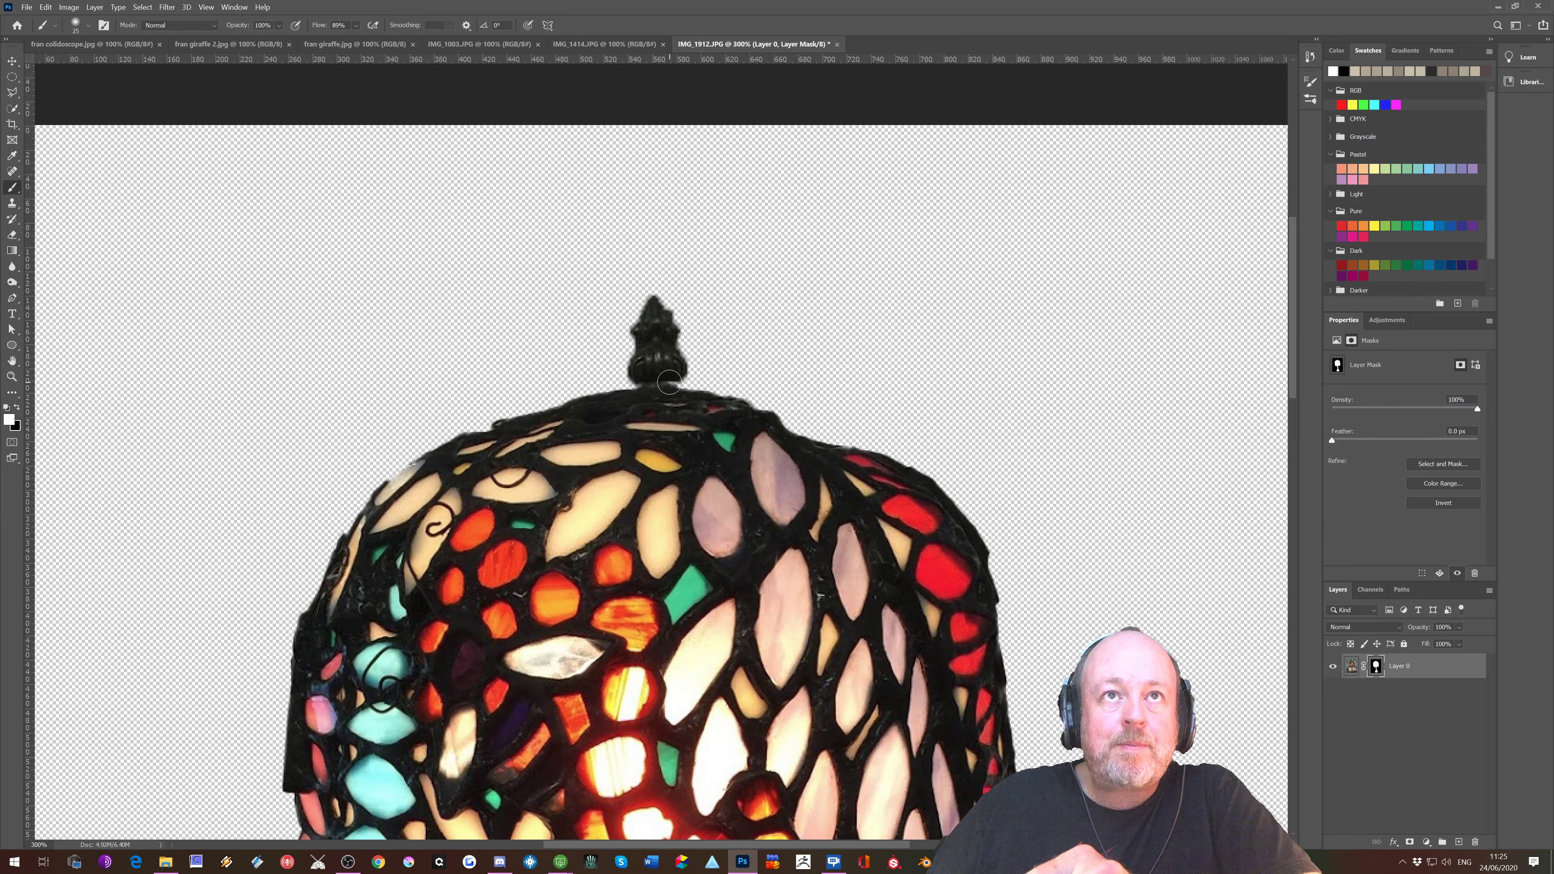
scroll(670, 383, "down", 10)
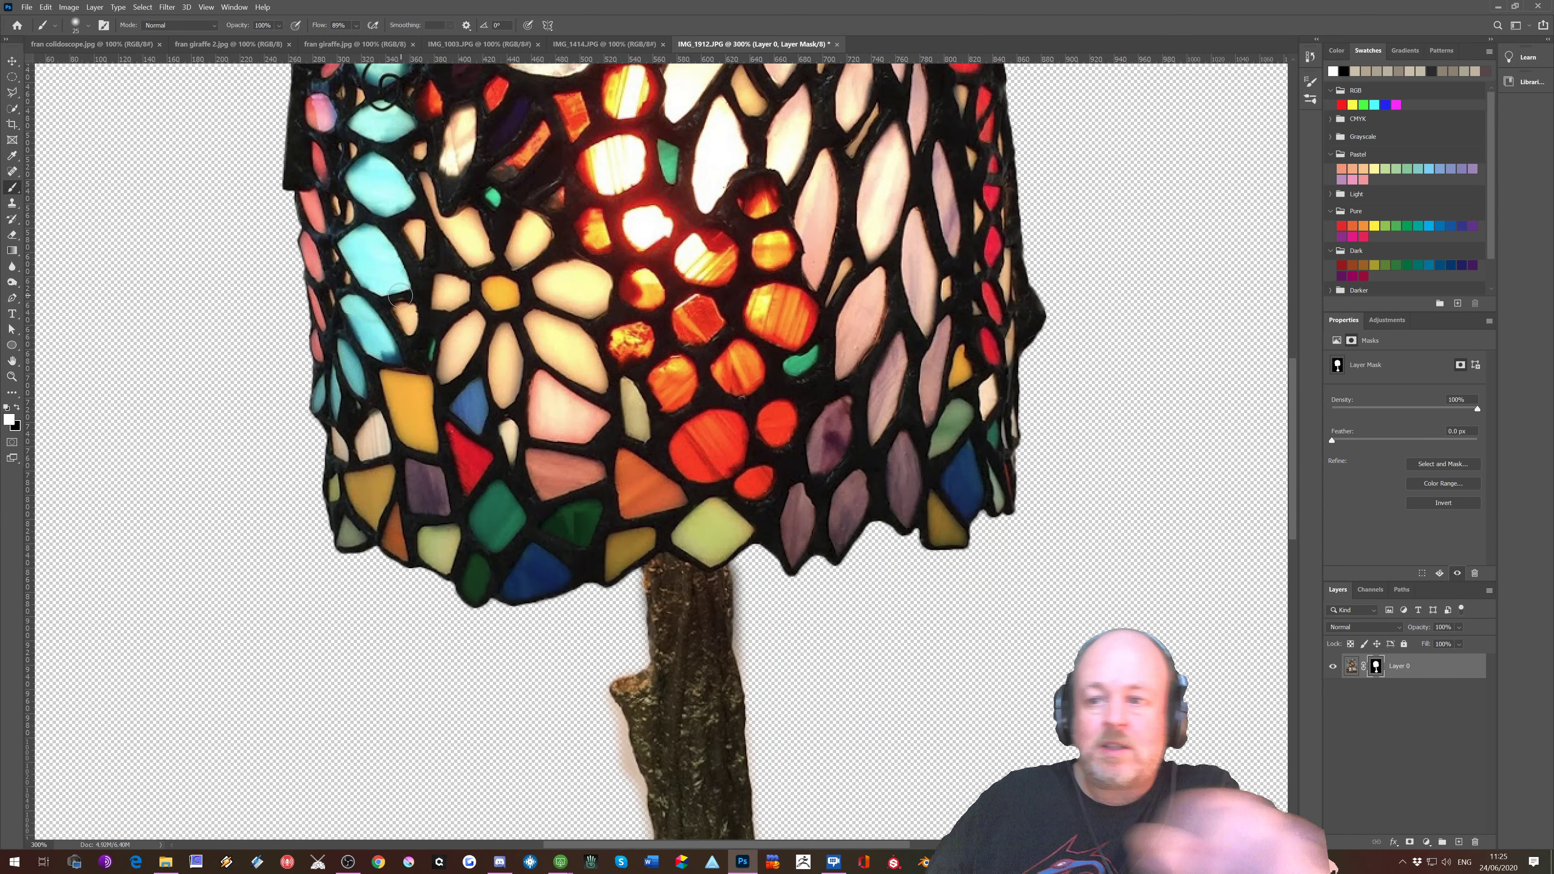
key("ctrl+minus")
key("ctrl+minus")
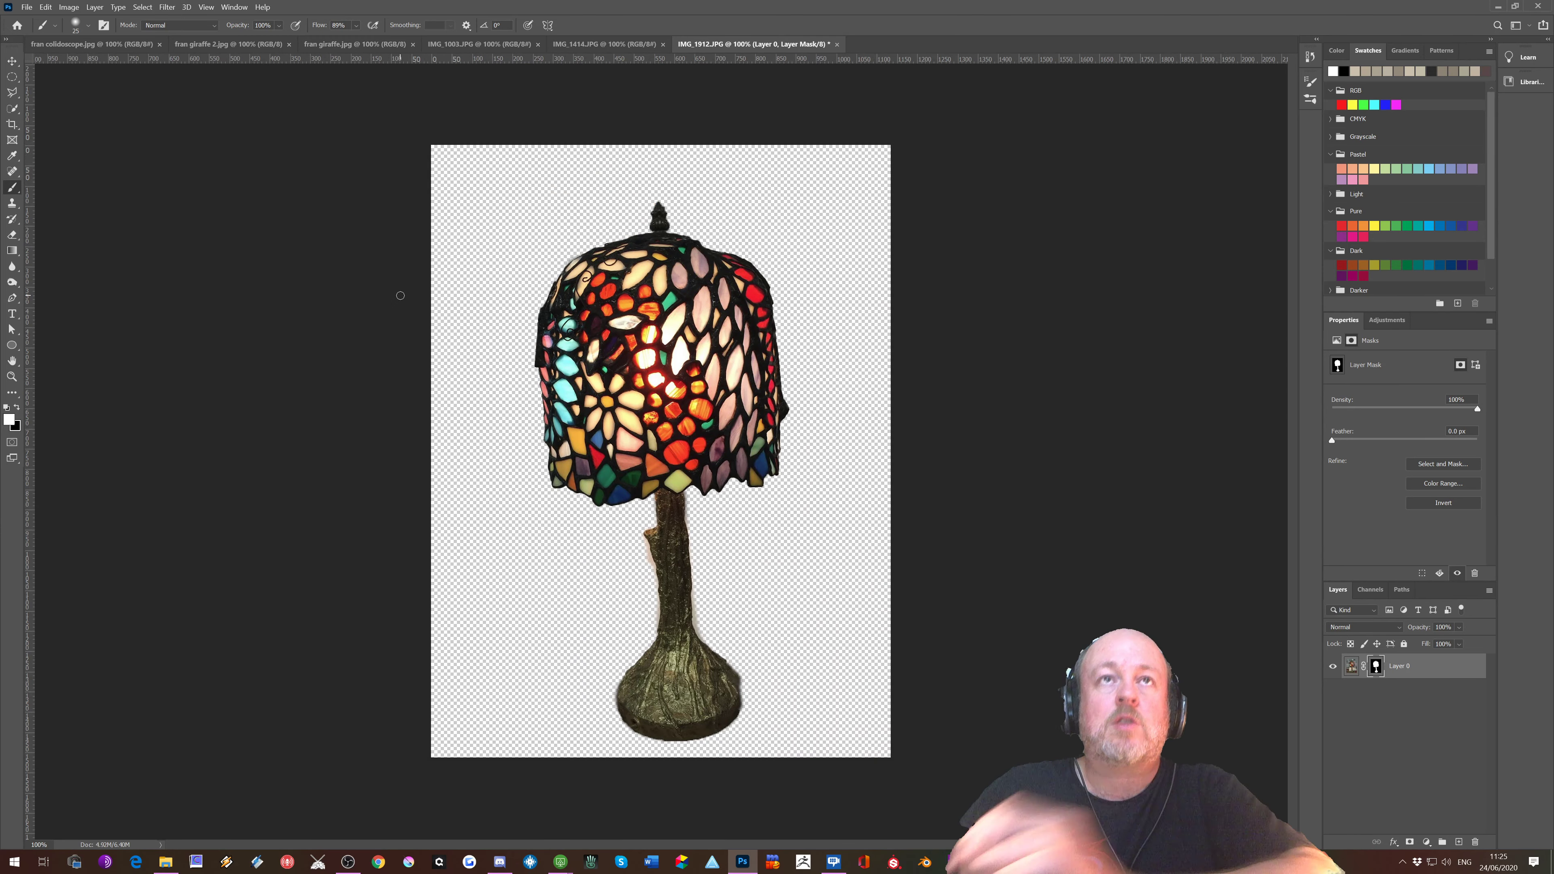
Step: Straighten the lamp layer along a ruler line drawn from the finial's tip to the bottom centre of the base
left_click(11, 173)
left_click(11, 159)
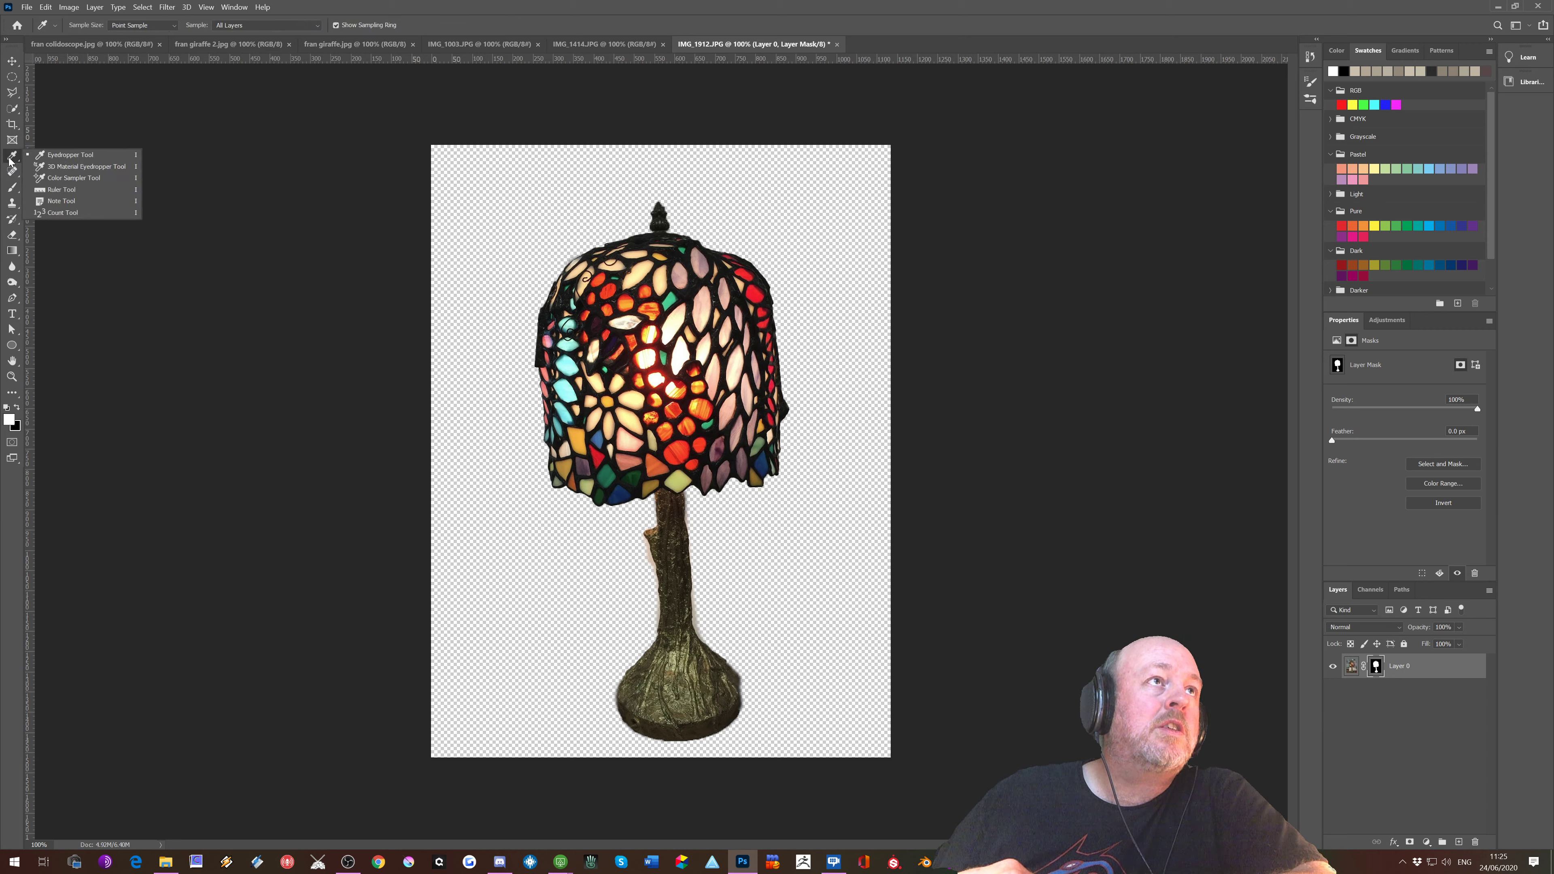
left_click(62, 190)
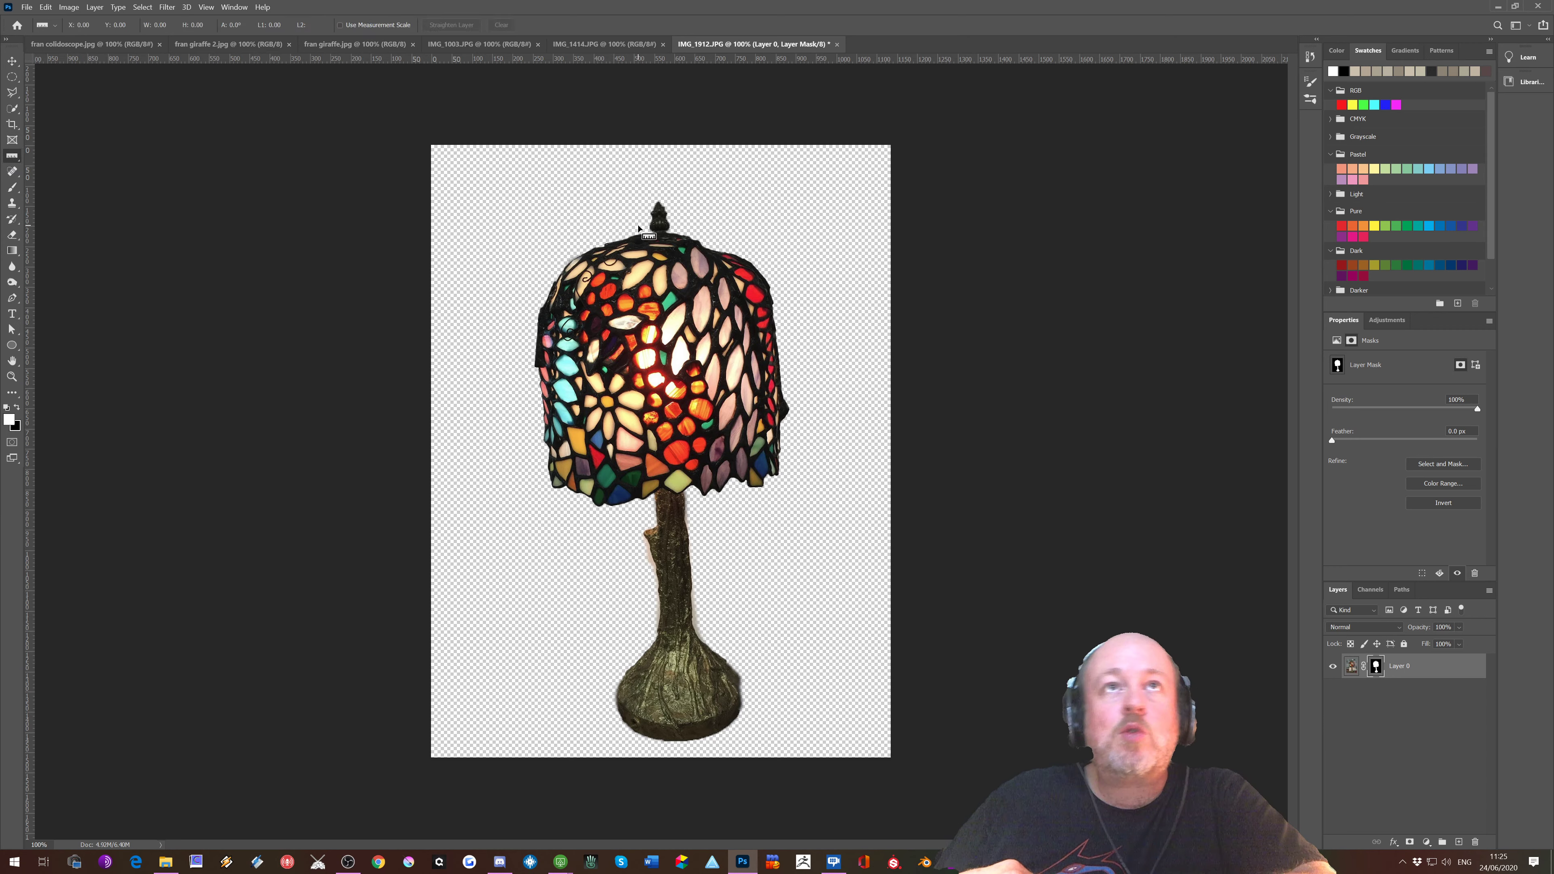
left_click_drag(658, 203, 690, 743)
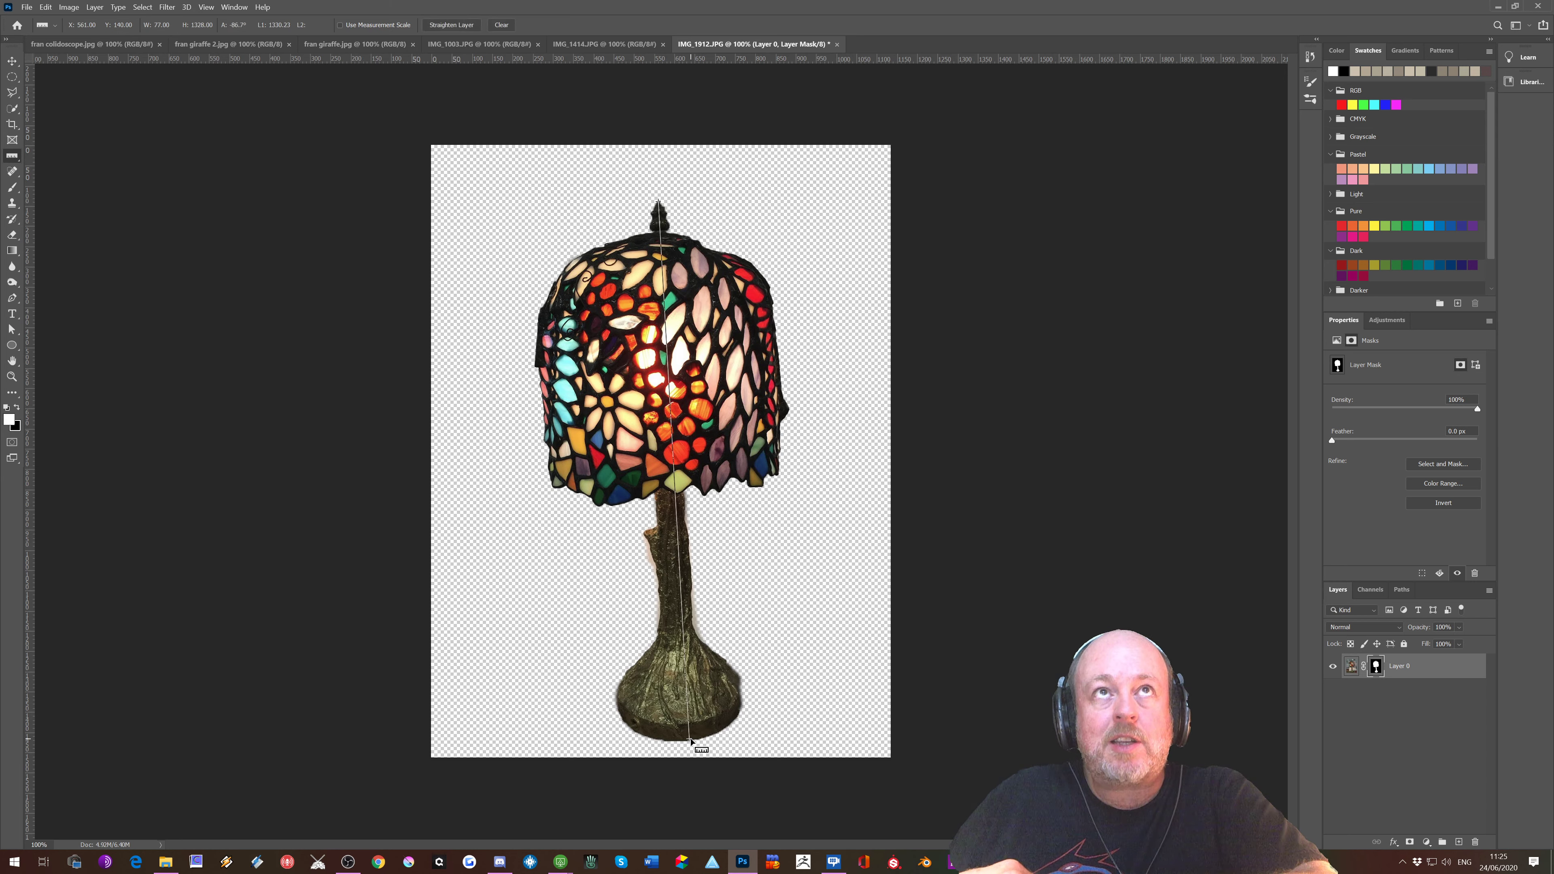
left_click(454, 29)
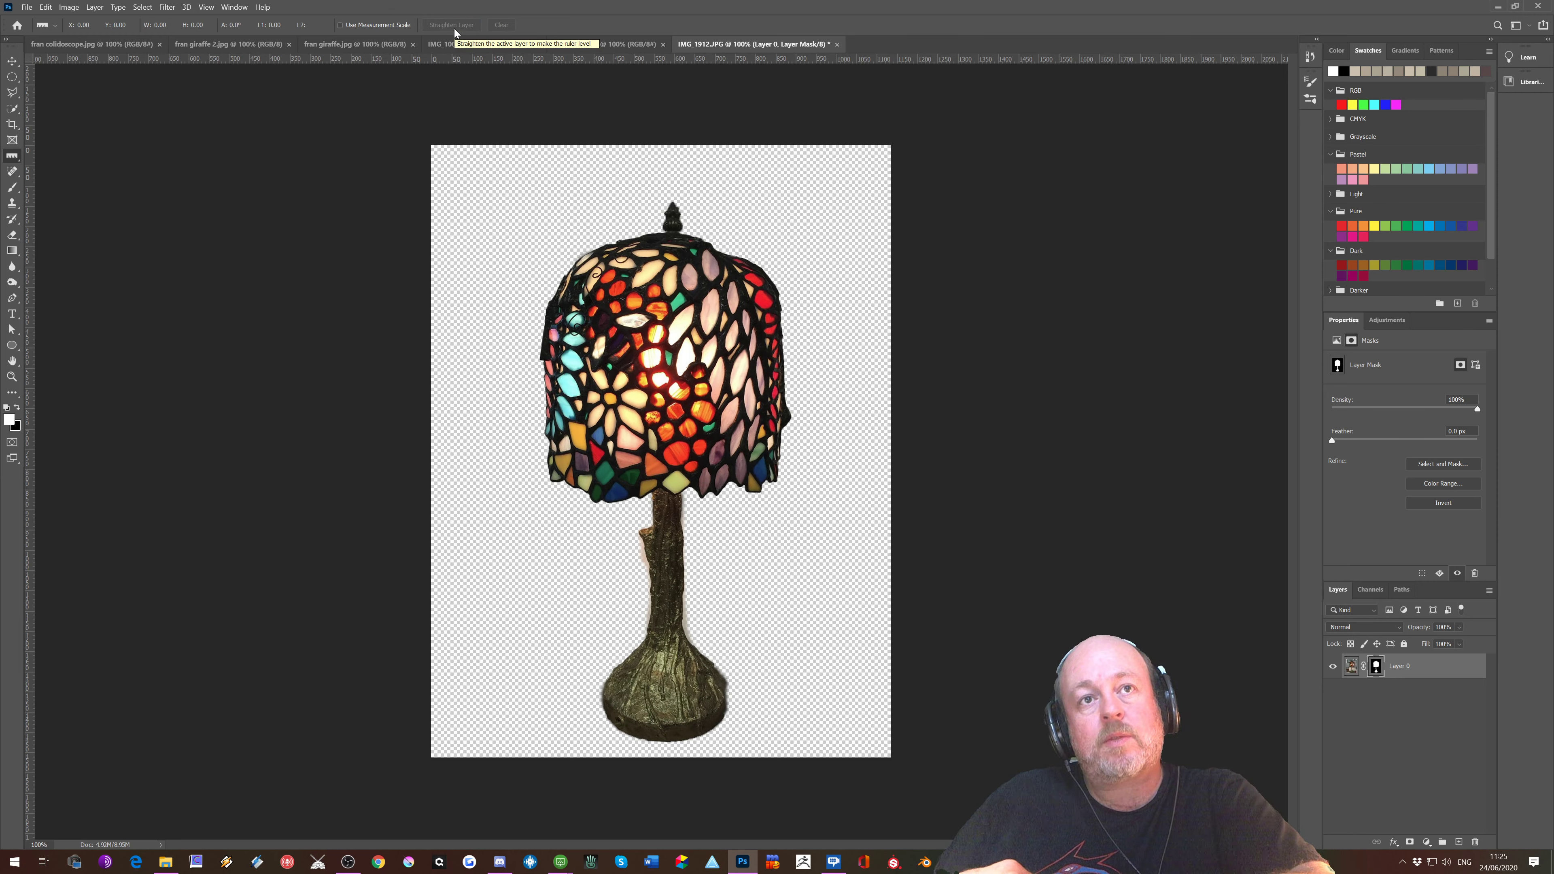
Step: Add a new layer beneath the lamp and fill it with a vertical gradient from dark grey at the top to black
left_click(1458, 841)
left_click_drag(1400, 666, 1401, 697)
left_click(12, 250)
left_click_drag(669, 147, 670, 764)
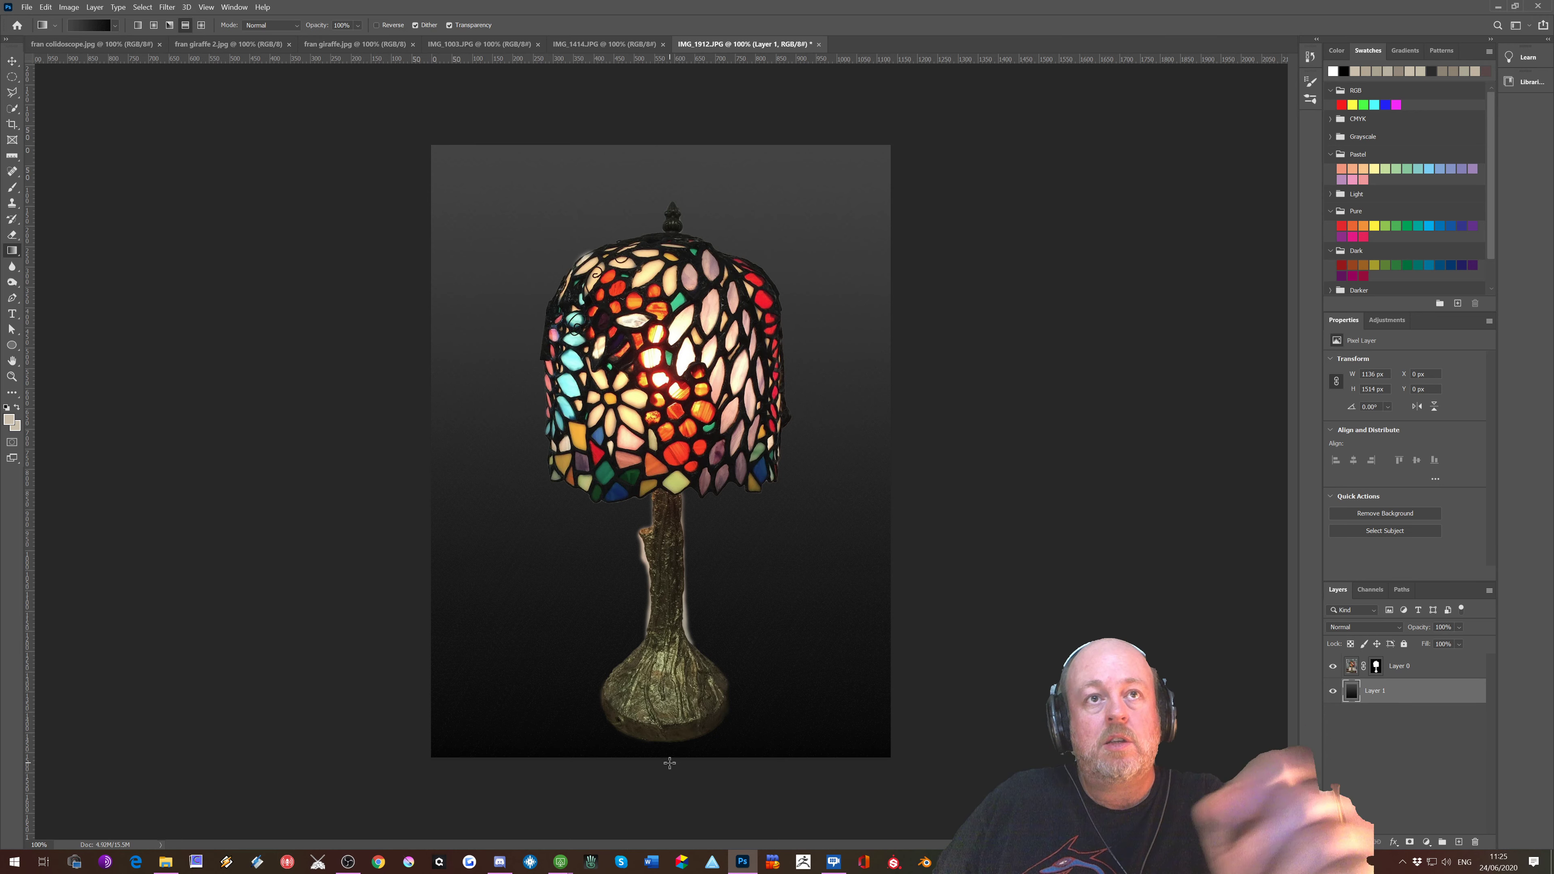
Step: Paint black on the lamp's layer mask with the Brush to hide the pale fringe along the stem's right edge
key("ctrl+plus")
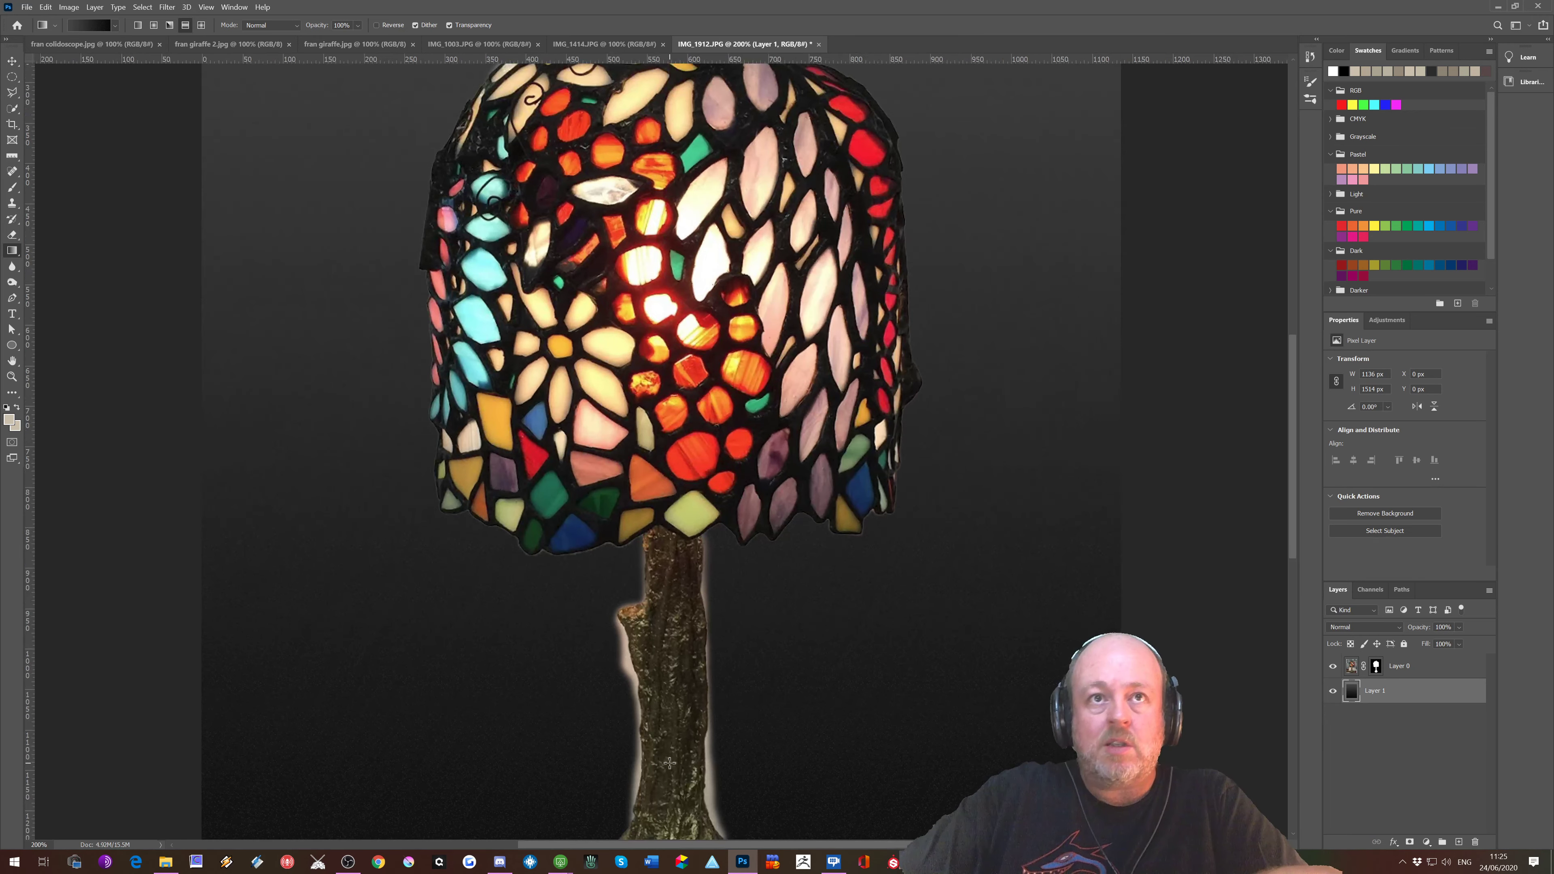
scroll(750, 731, "down", 5)
scroll(750, 732, "down", 1)
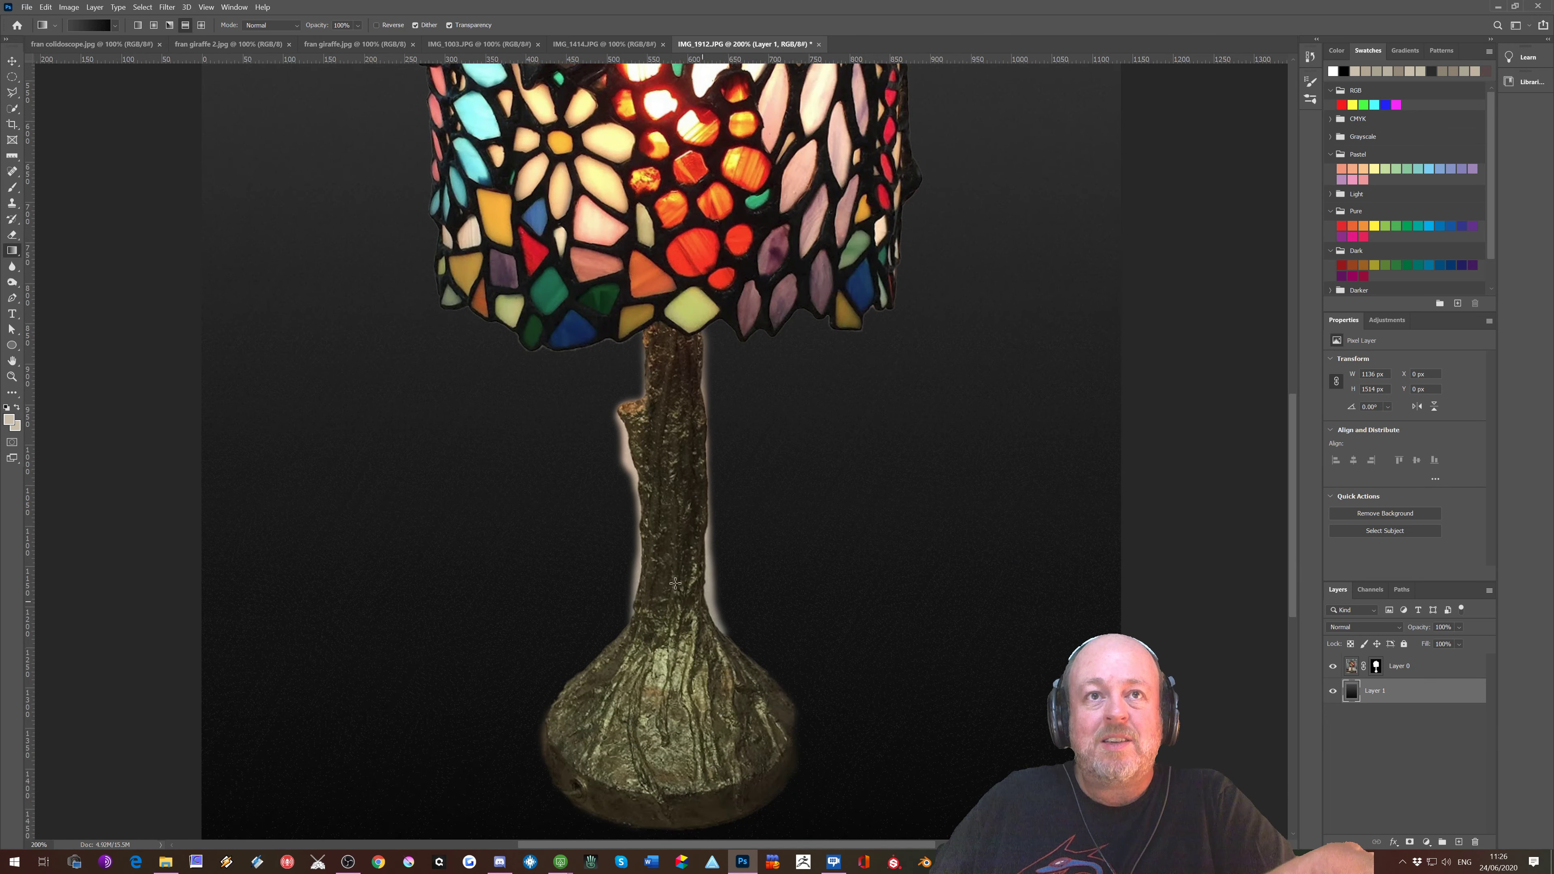
left_click(1376, 666)
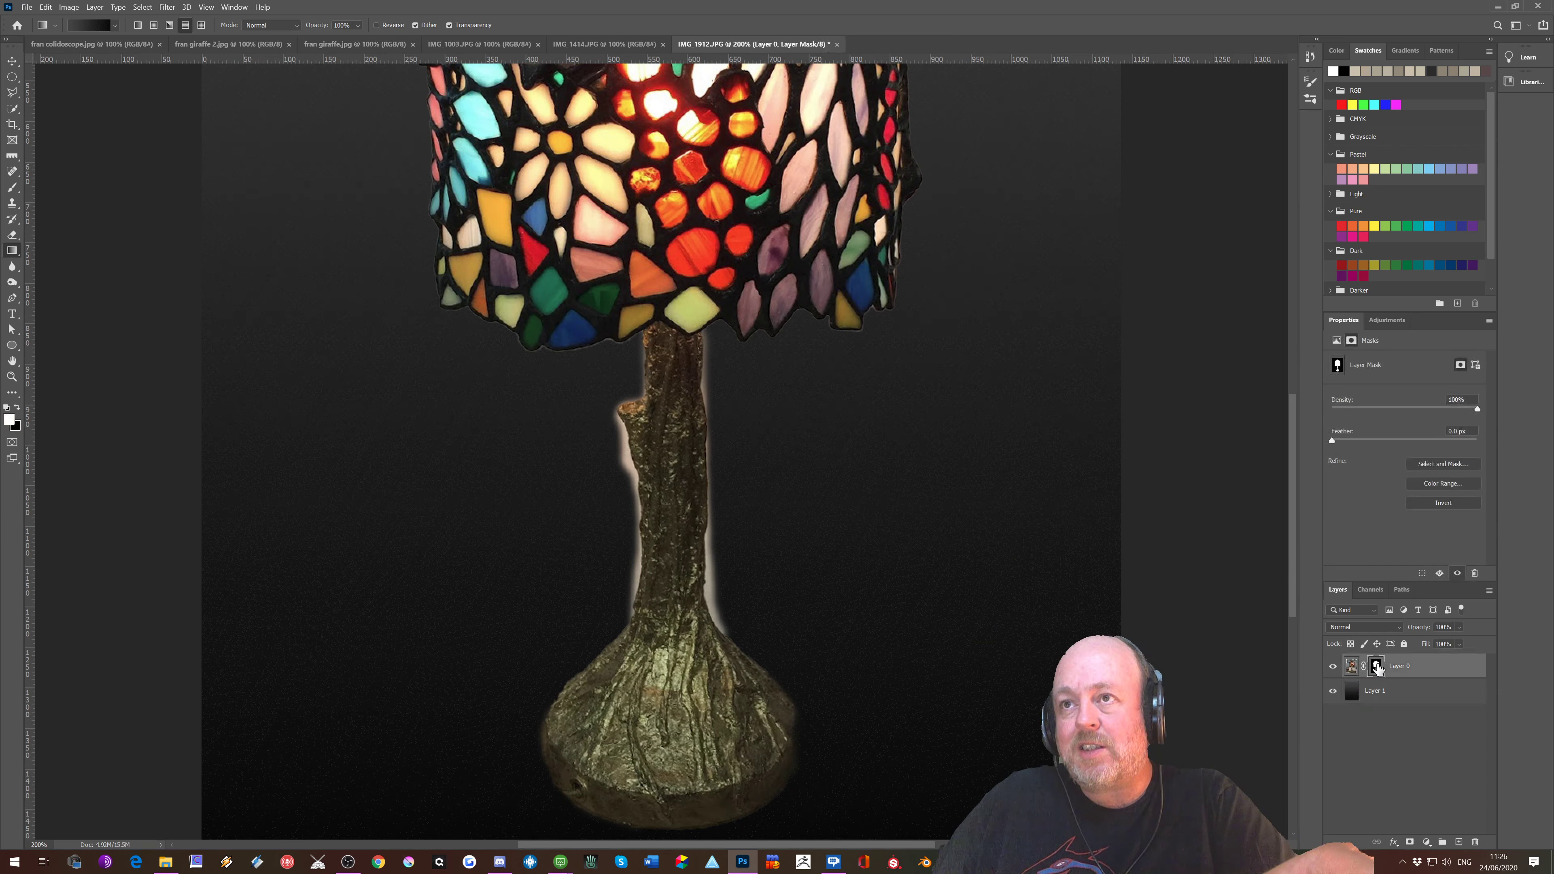
left_click(17, 408)
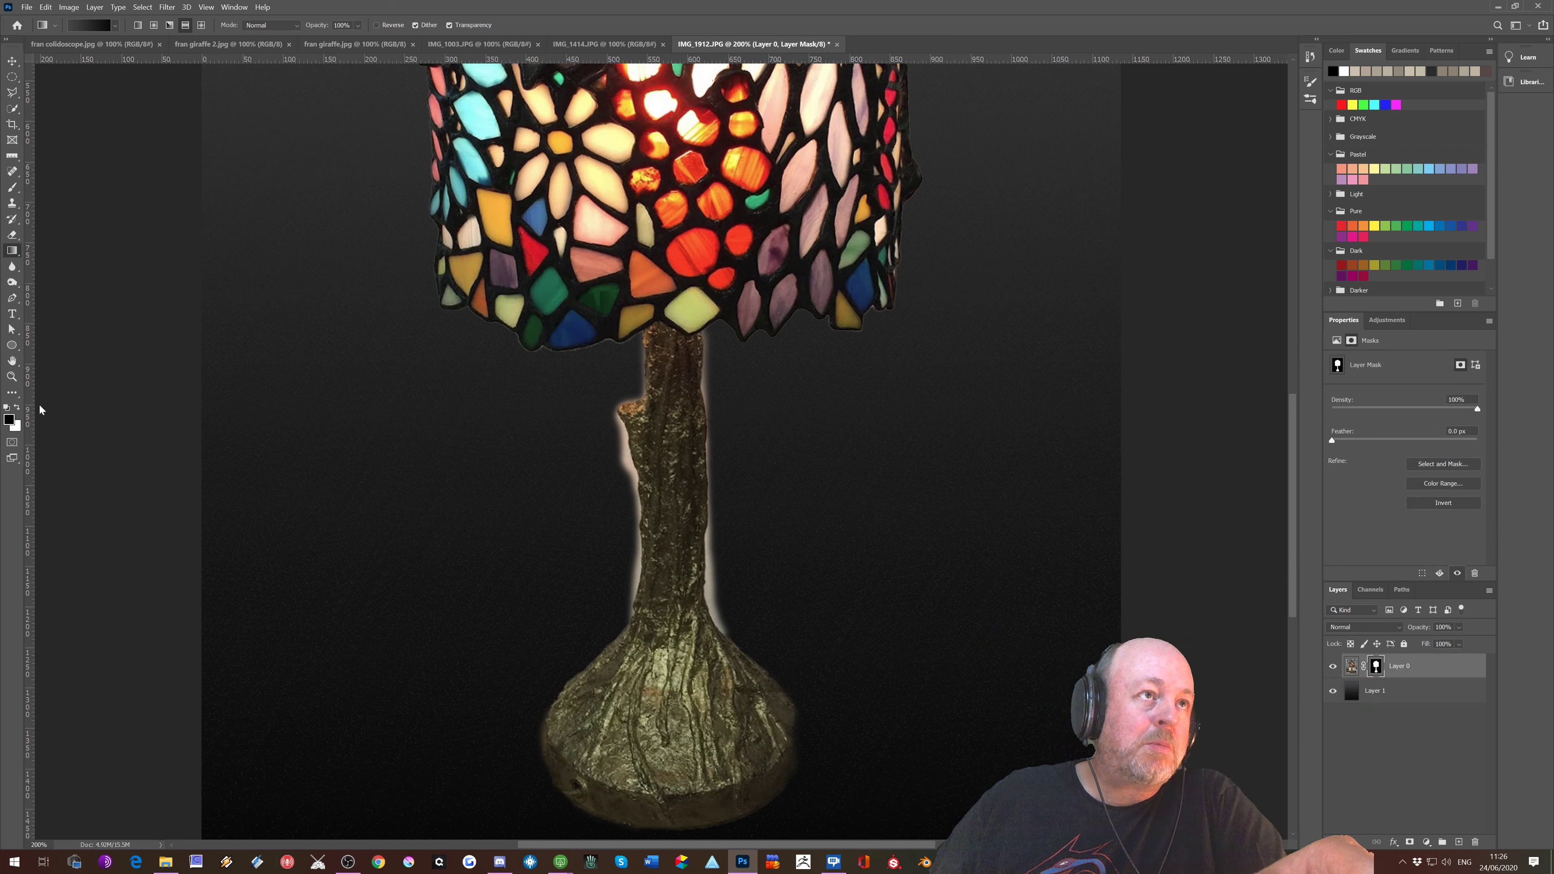
left_click(12, 186)
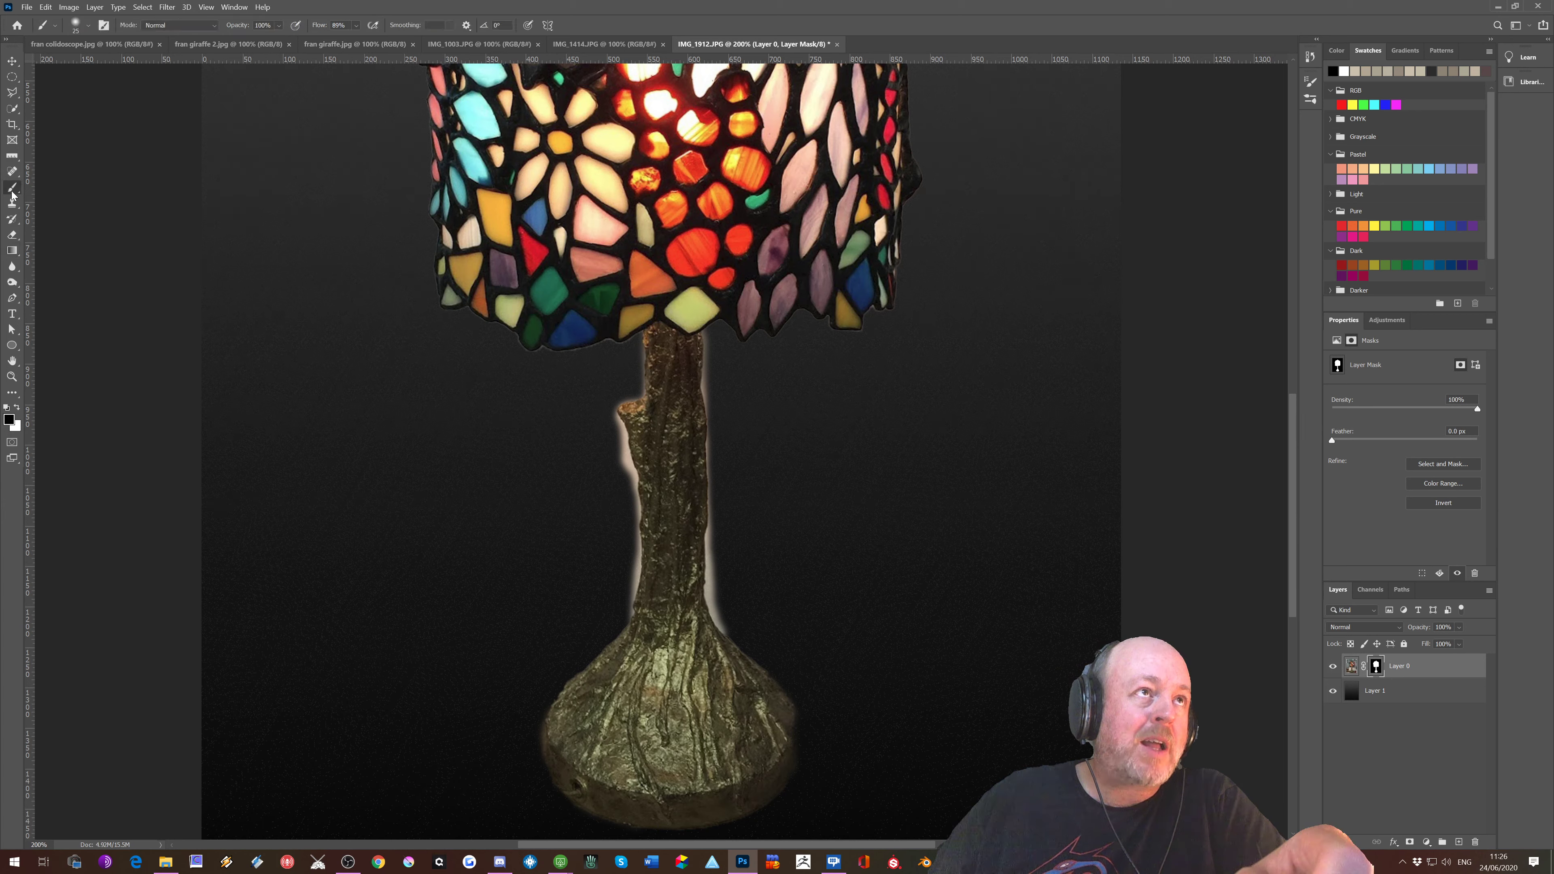
mouse_move(721, 618)
left_mouse_down()
mouse_move(712, 545)
mouse_move(713, 561)
left_mouse_up()
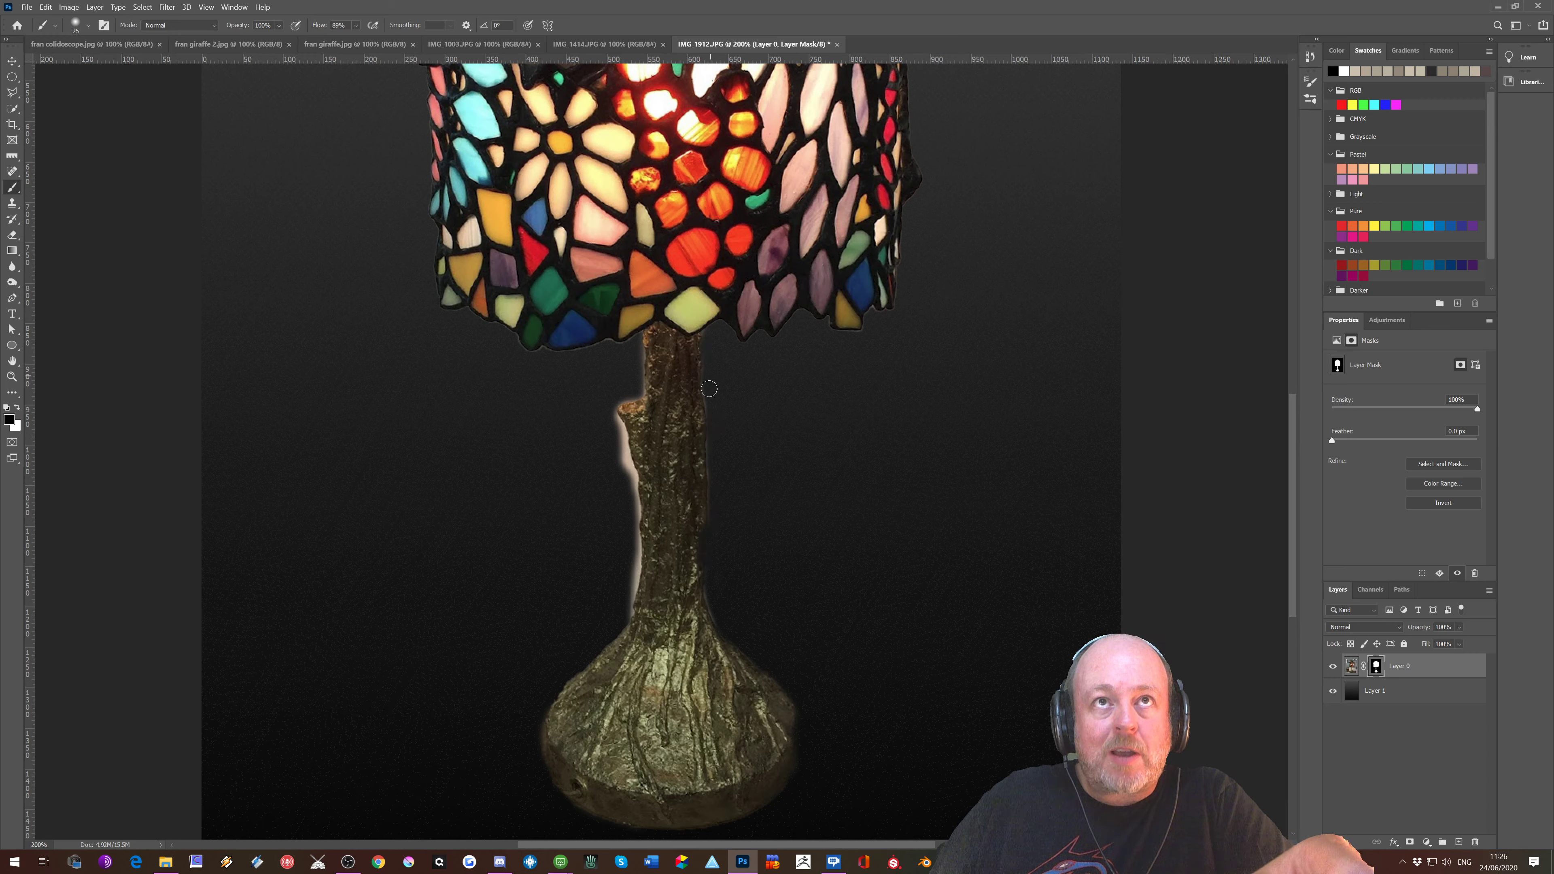
Step: Paint black on the lamp's layer mask to hide the pale fringe along the stem's left edge and touch up the finial's right edge
mouse_move(637, 349)
left_mouse_down()
mouse_move(637, 399)
mouse_move(615, 405)
mouse_move(623, 436)
mouse_move(592, 435)
mouse_move(619, 425)
mouse_move(622, 460)
mouse_move(614, 422)
mouse_move(624, 435)
mouse_move(631, 598)
left_mouse_up()
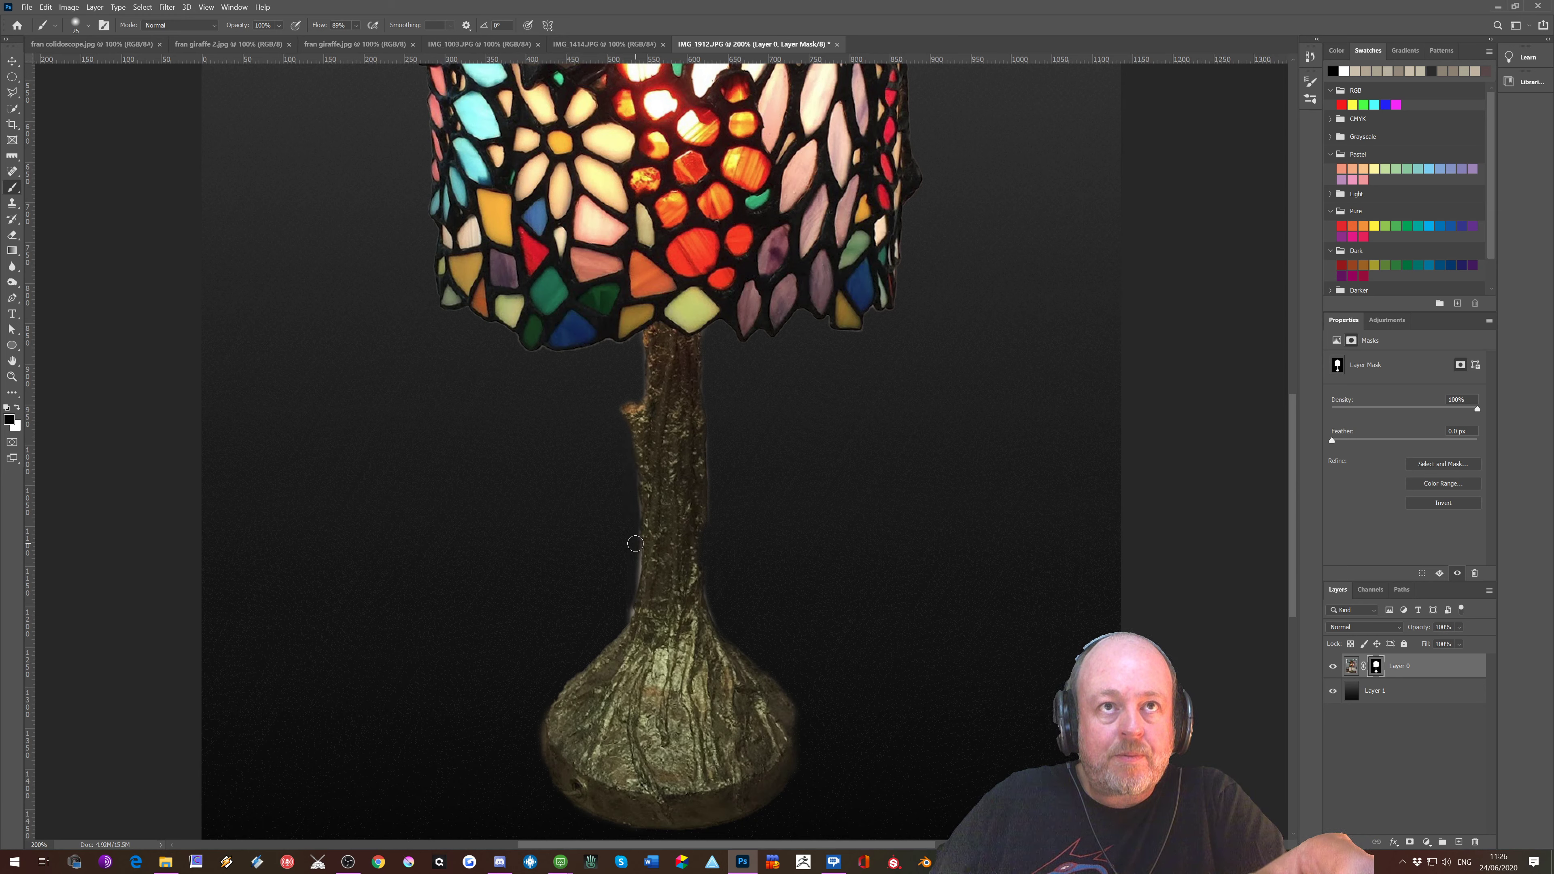
mouse_move(635, 543)
left_mouse_down()
mouse_move(631, 596)
mouse_move(635, 507)
mouse_move(626, 605)
left_mouse_up()
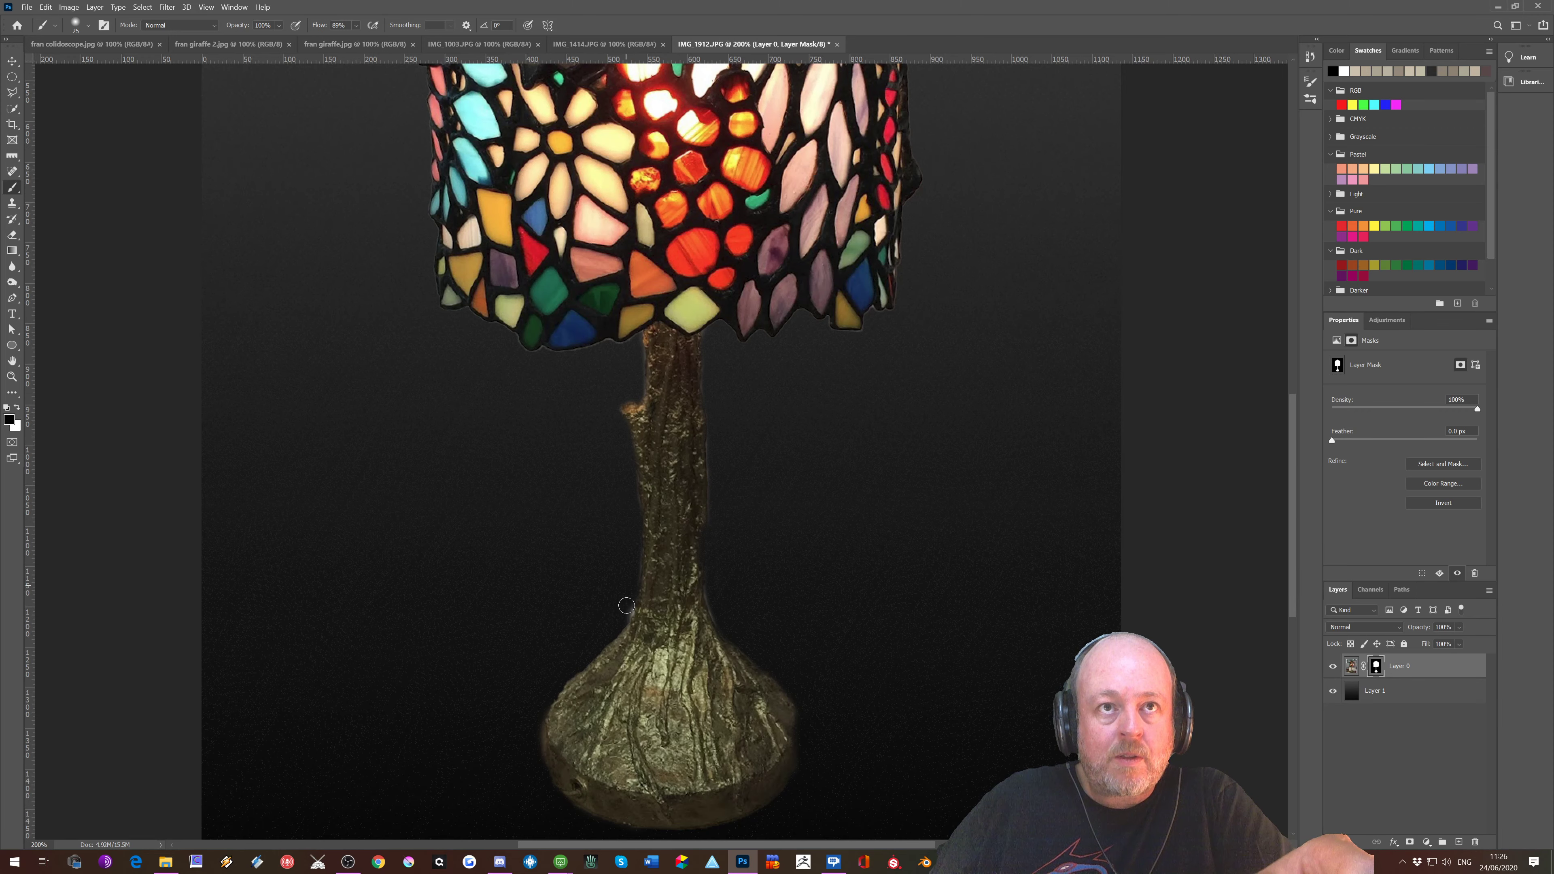
scroll(629, 611, "up", 1)
scroll(636, 595, "up", 2)
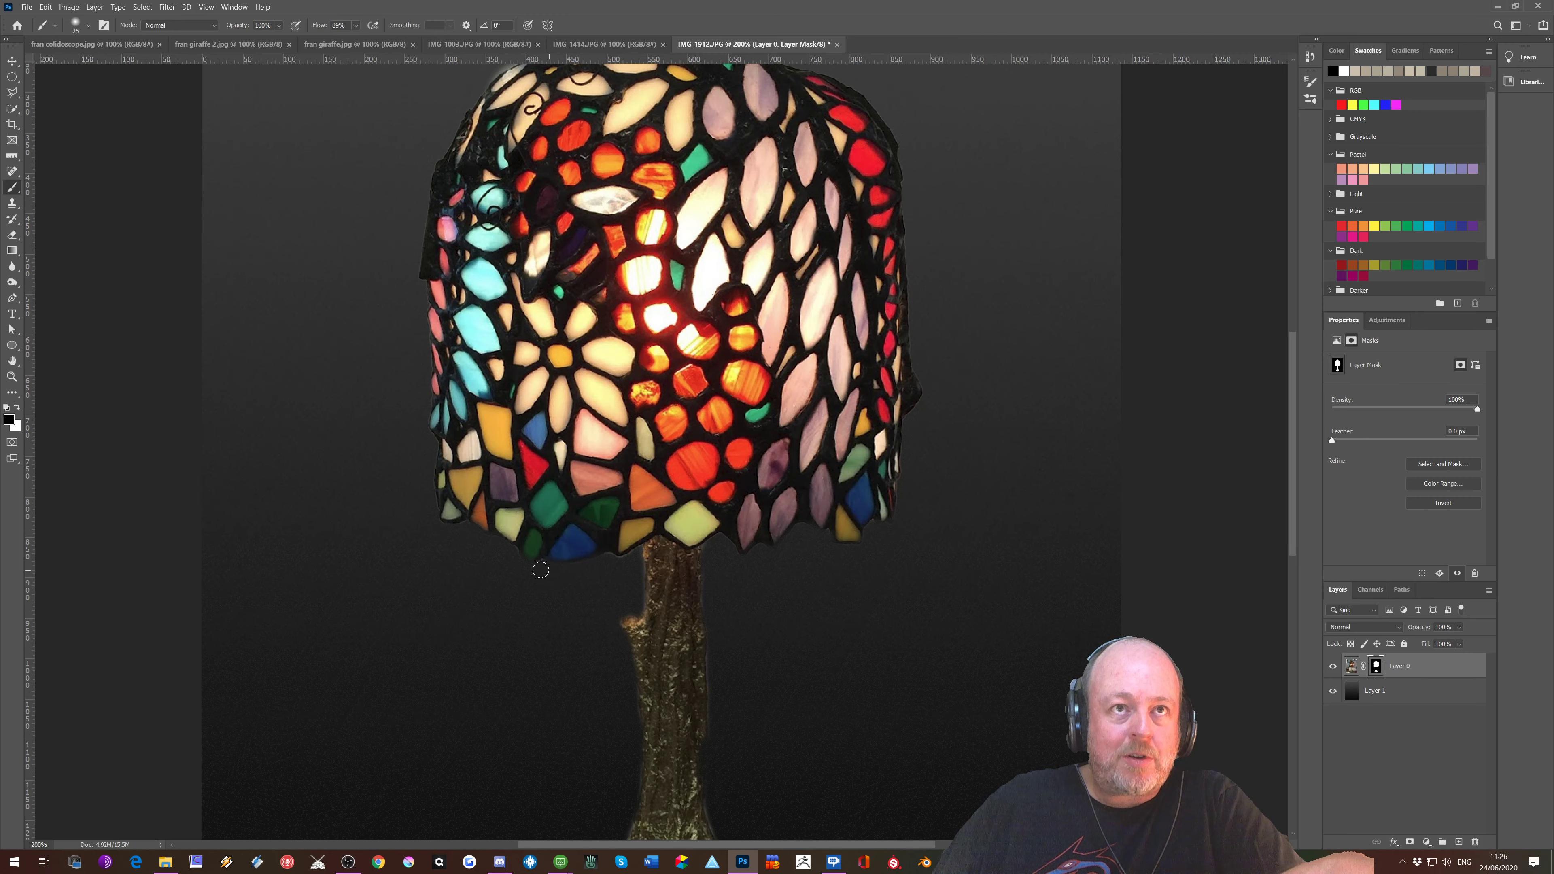
scroll(535, 490, "up", 3)
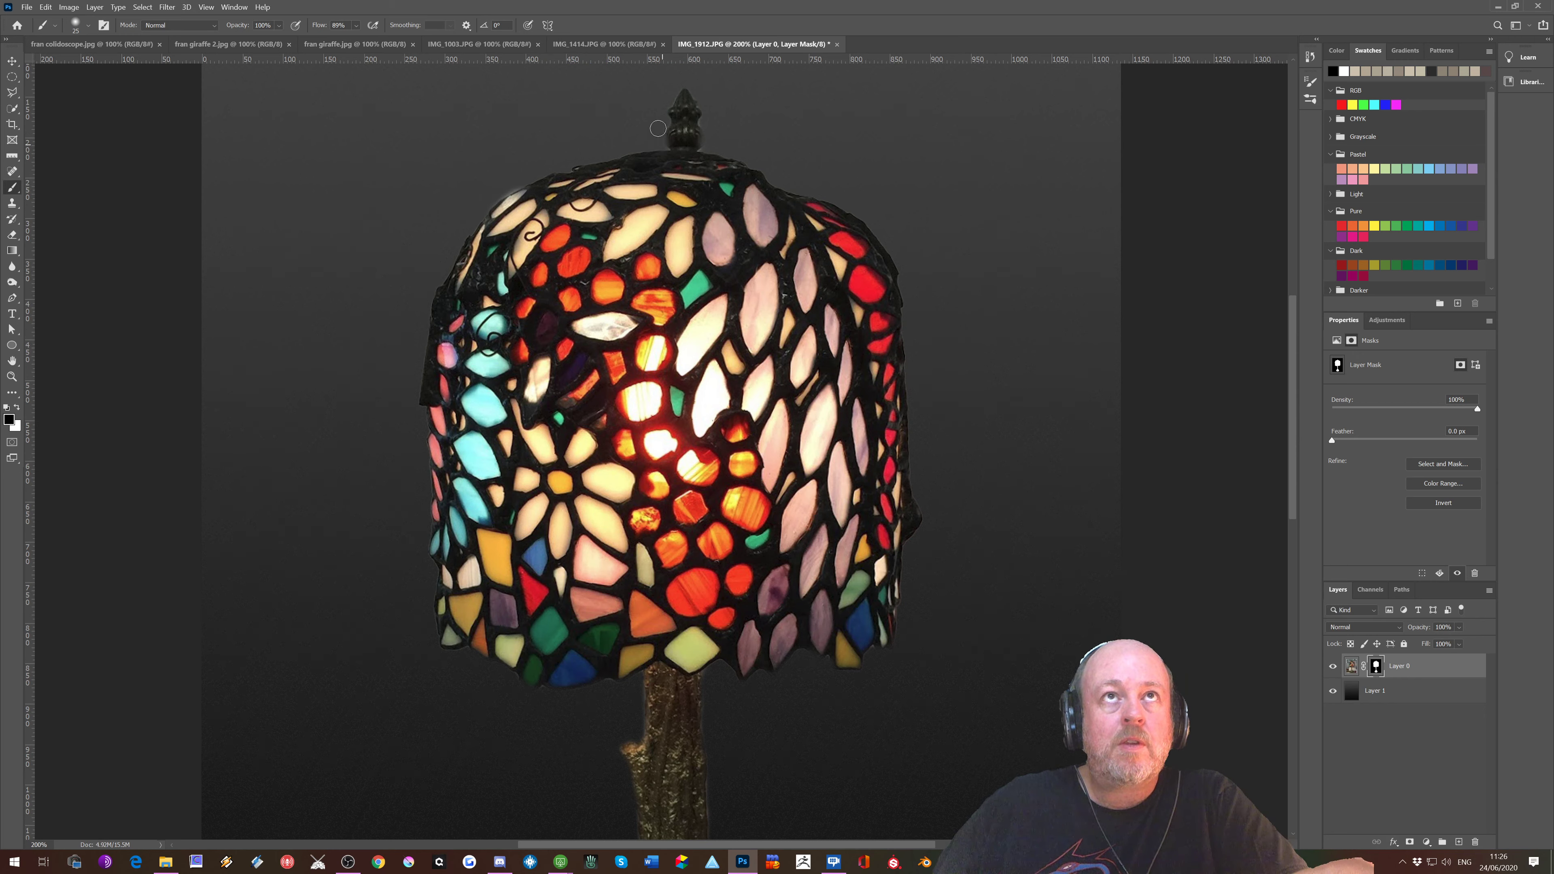
left_click_drag(695, 94, 707, 113)
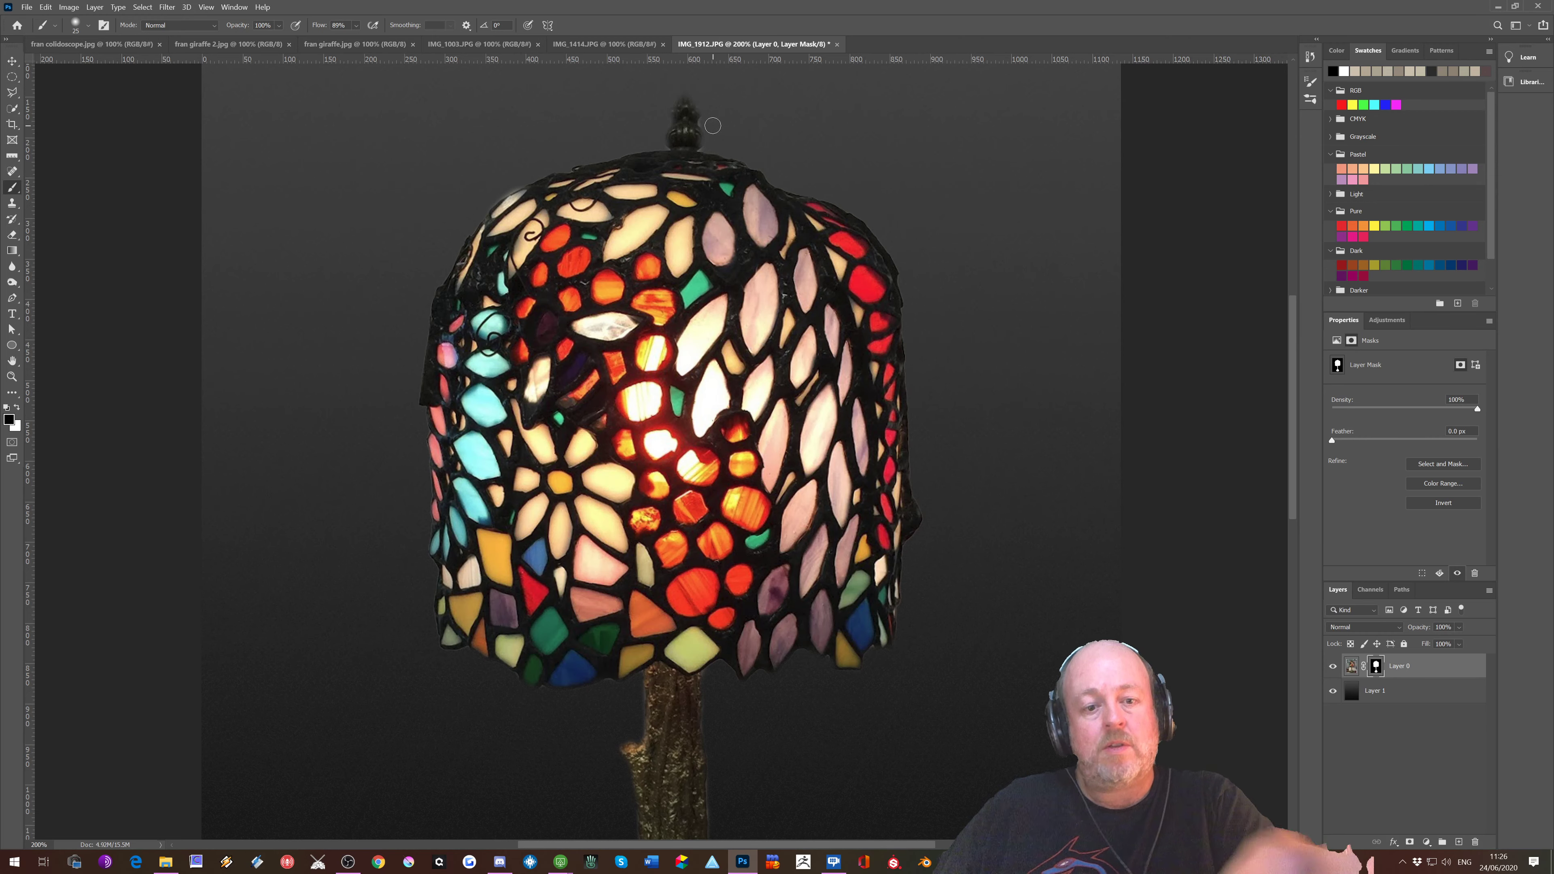
Step: Crop a narrow strip off the top of the image to reduce the empty space above the lamp's finial
key("ctrl+minus")
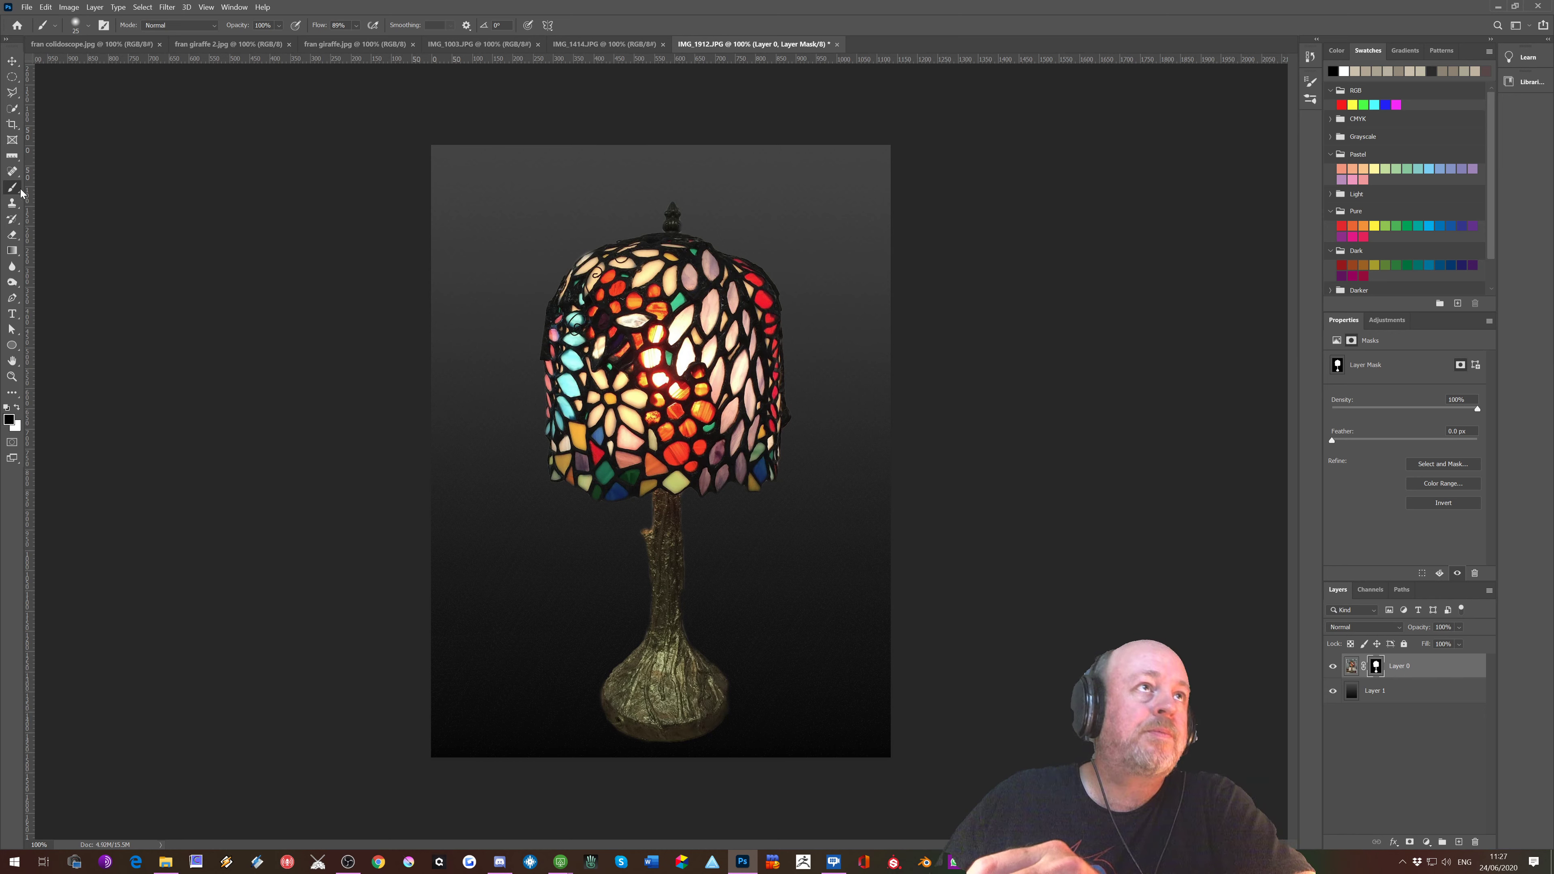
left_click(12, 125)
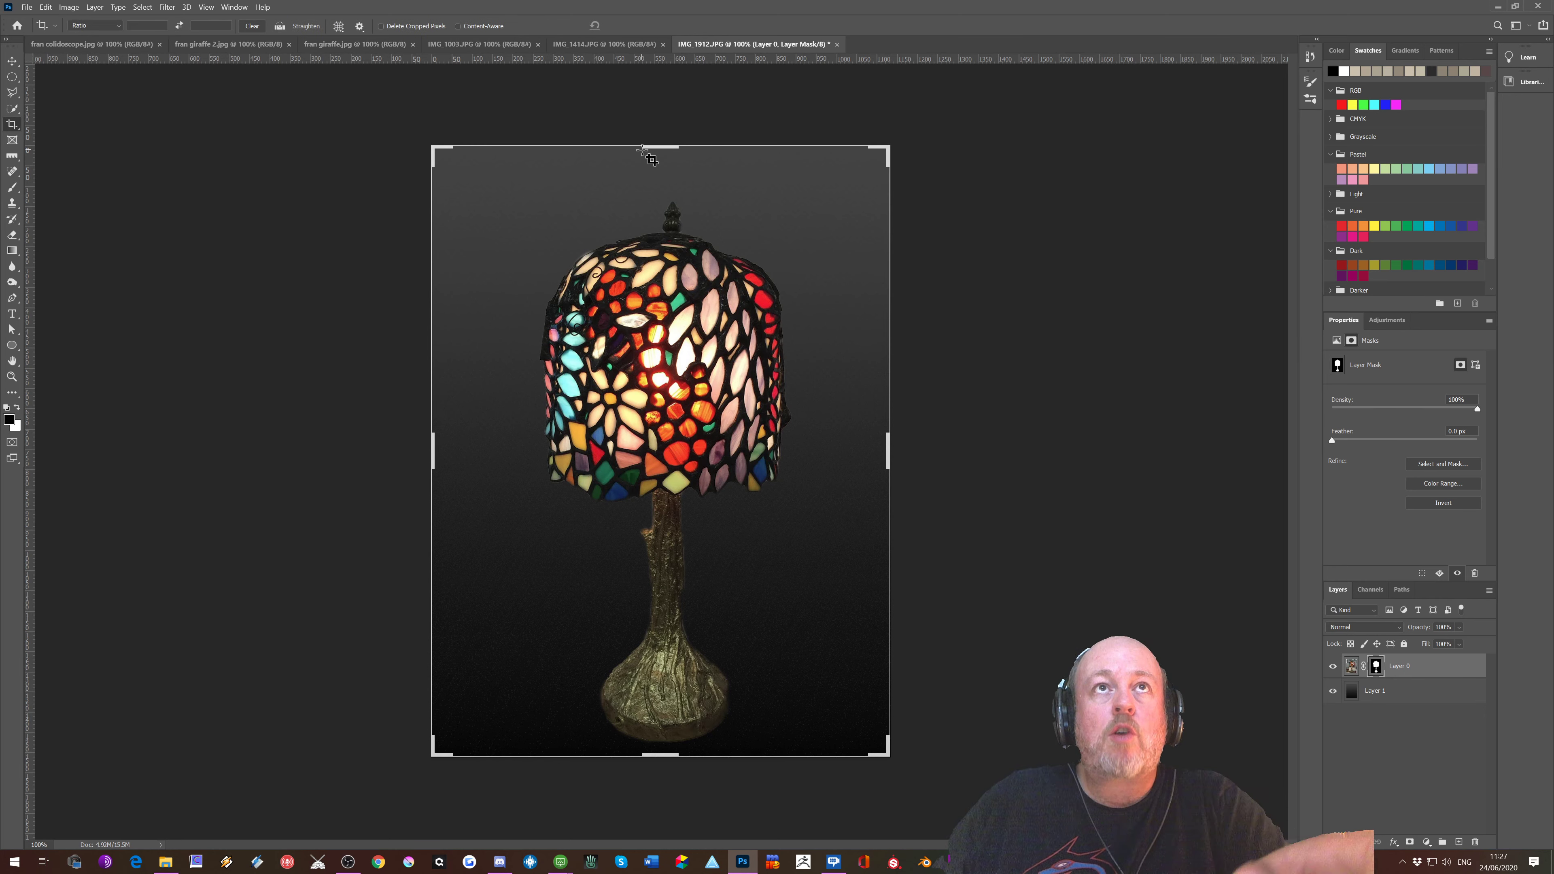
left_click_drag(664, 145, 664, 163)
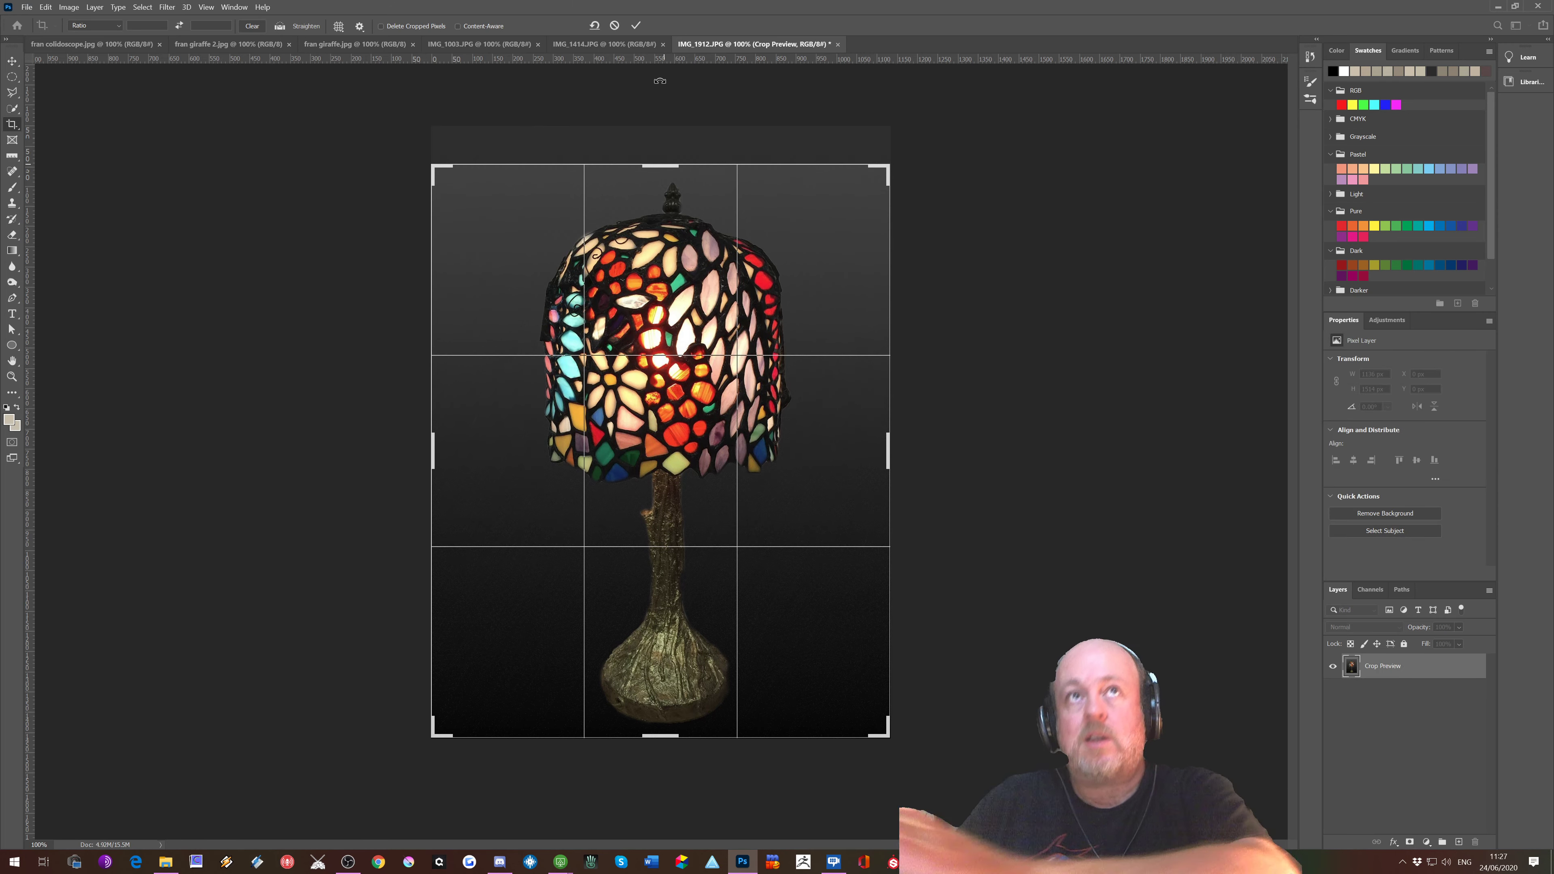
left_click(634, 26)
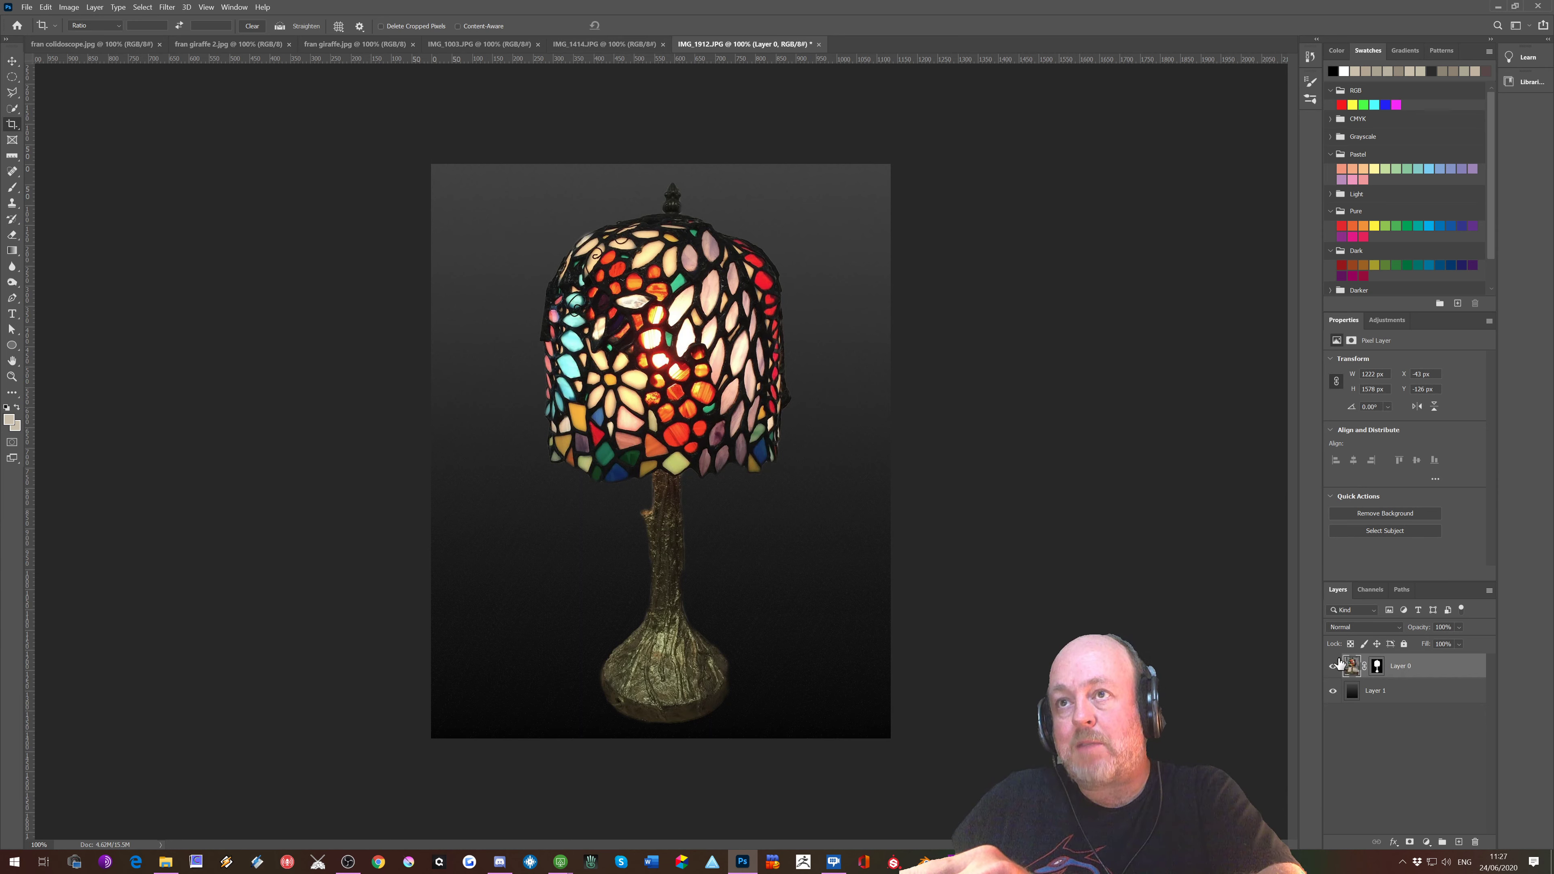
Step: Open the Camera Raw Filter on the lamp layer and set Vibrance to +11, Exposure to +0.25 and Temperature to +6
left_click(167, 7)
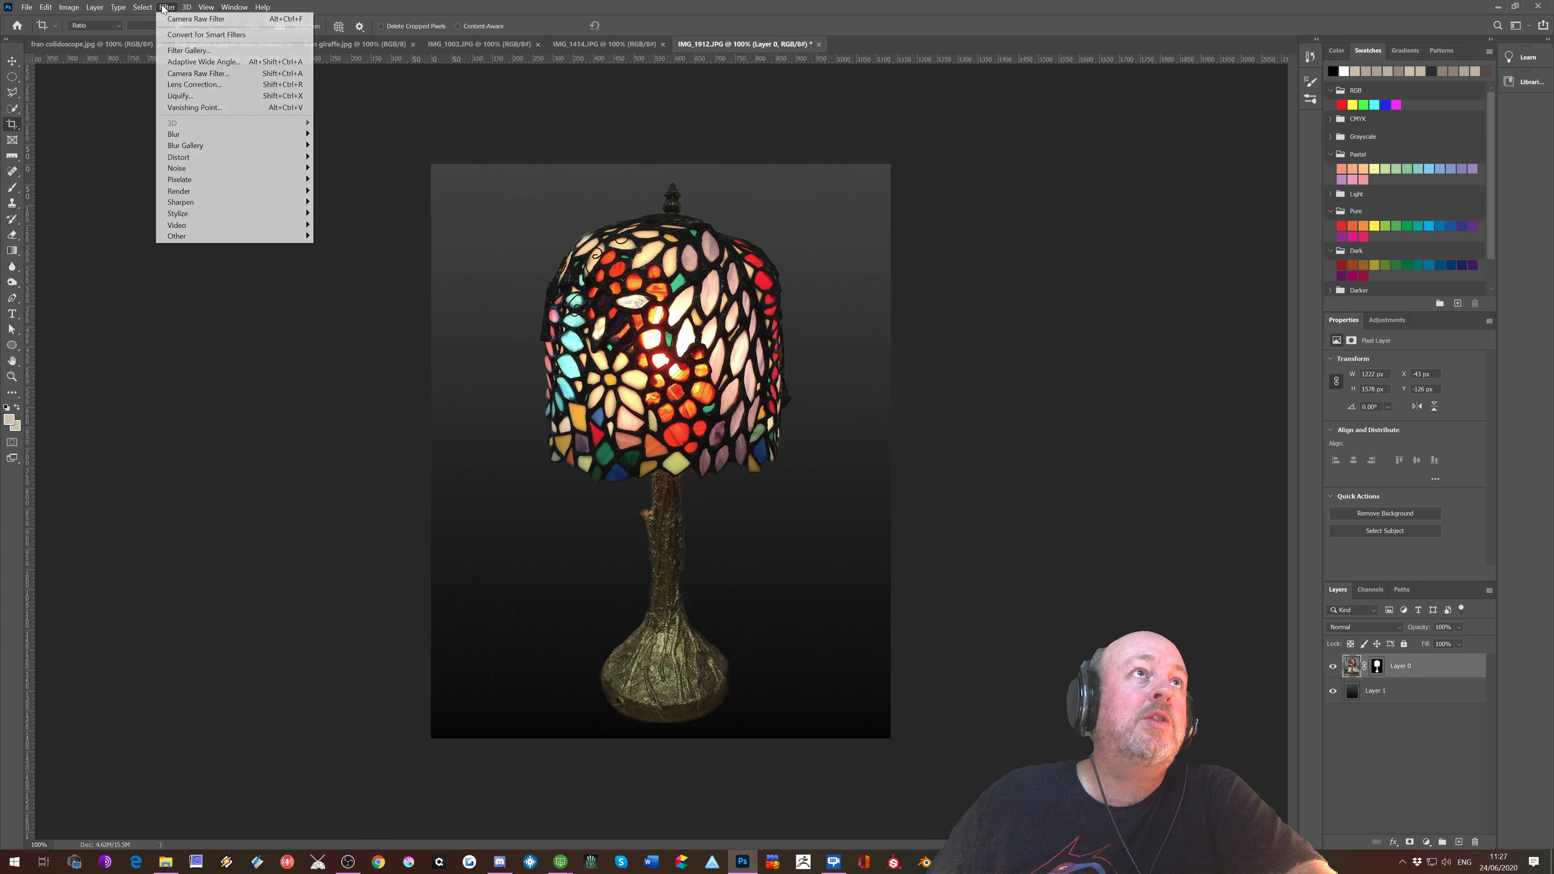
left_click(171, 75)
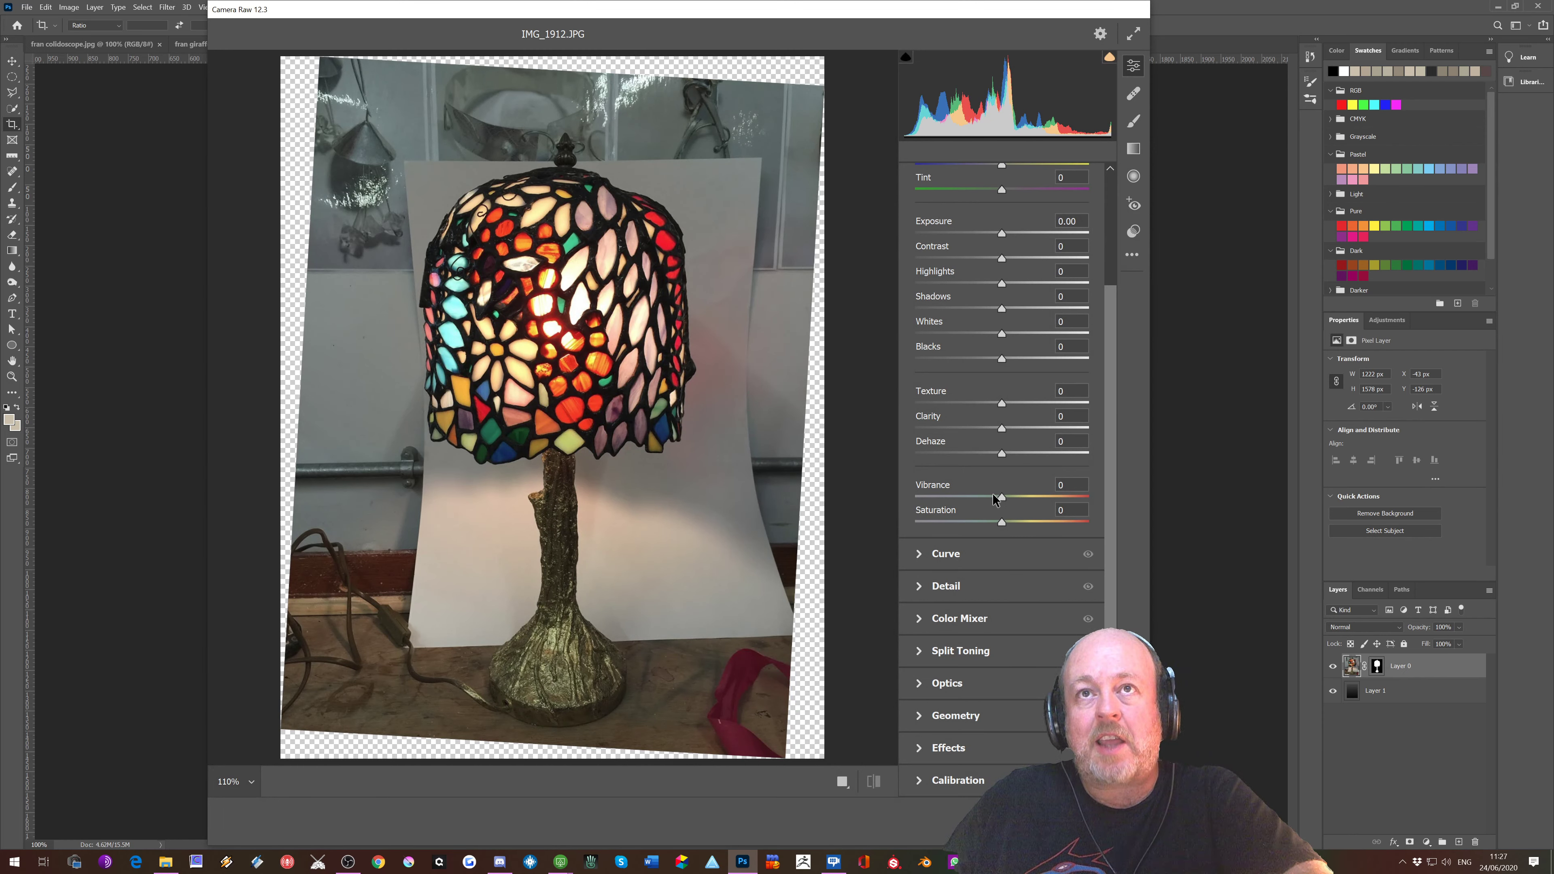
left_click_drag(1000, 500, 1012, 501)
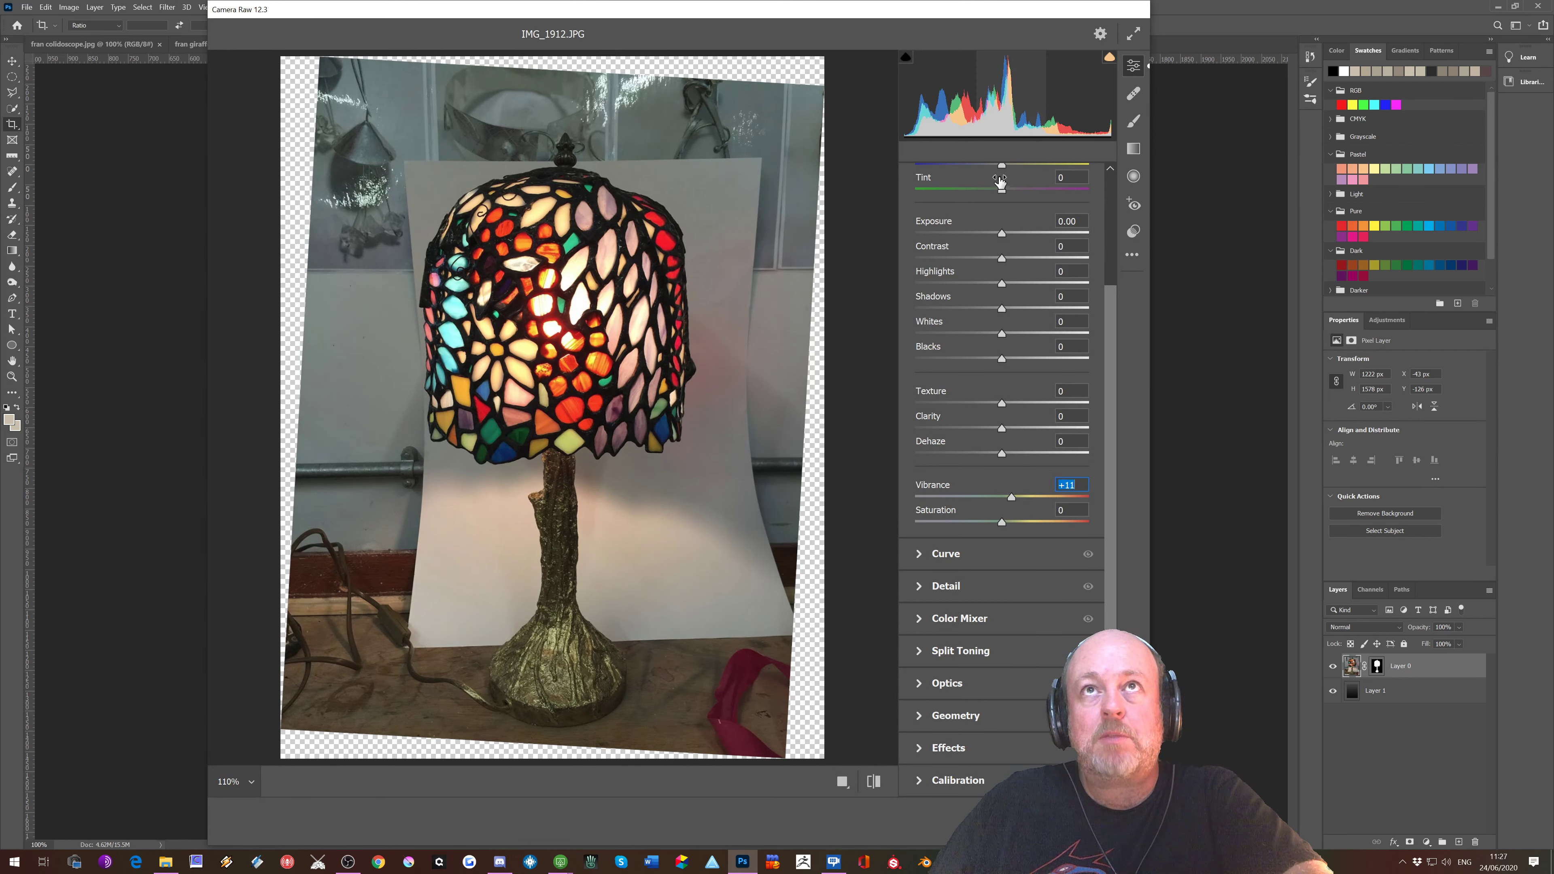
left_click_drag(996, 235, 1007, 235)
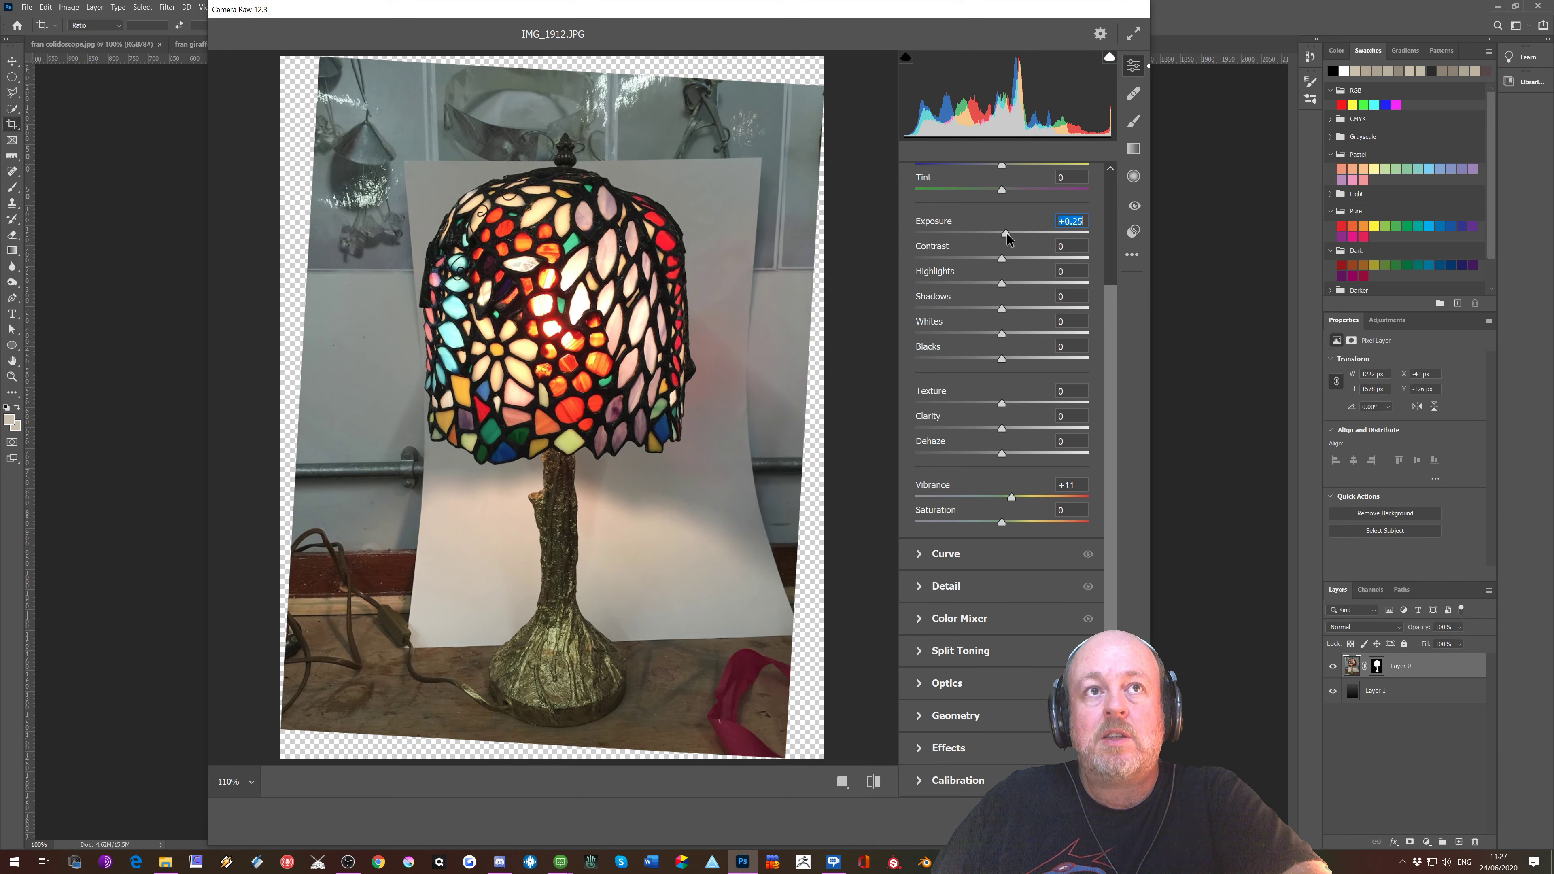
scroll(1007, 238, "up", 1)
scroll(1008, 239, "up", 2)
left_click_drag(1001, 304, 1006, 305)
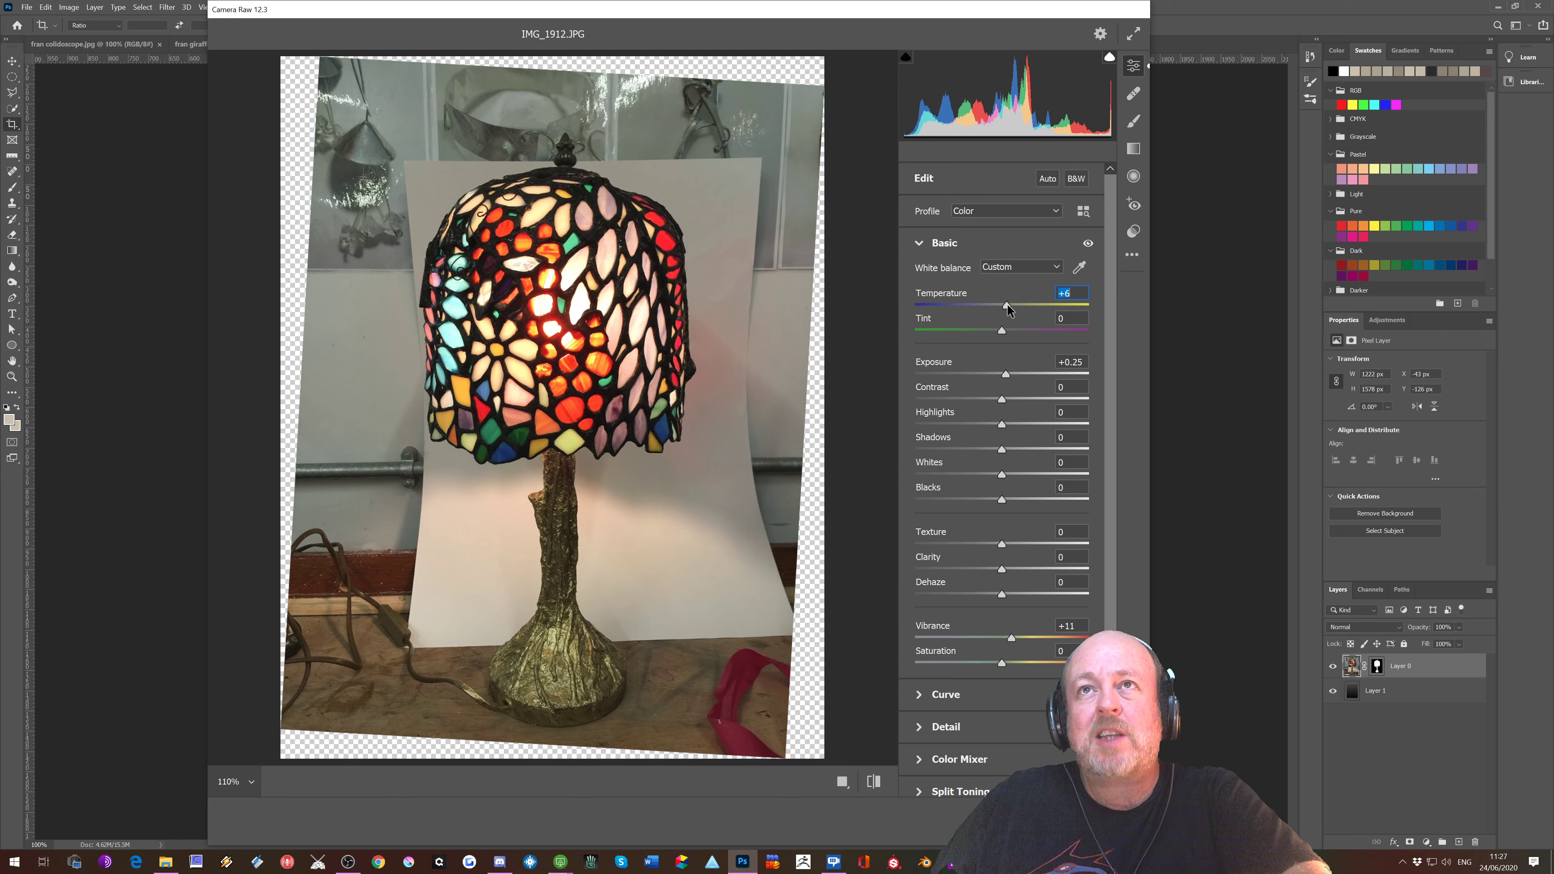
Step: Set Texture to -8, Clarity to +4 and Dehaze to +13, and apply the Camera Raw adjustments to the lamp
scroll(1006, 304, "down", 3)
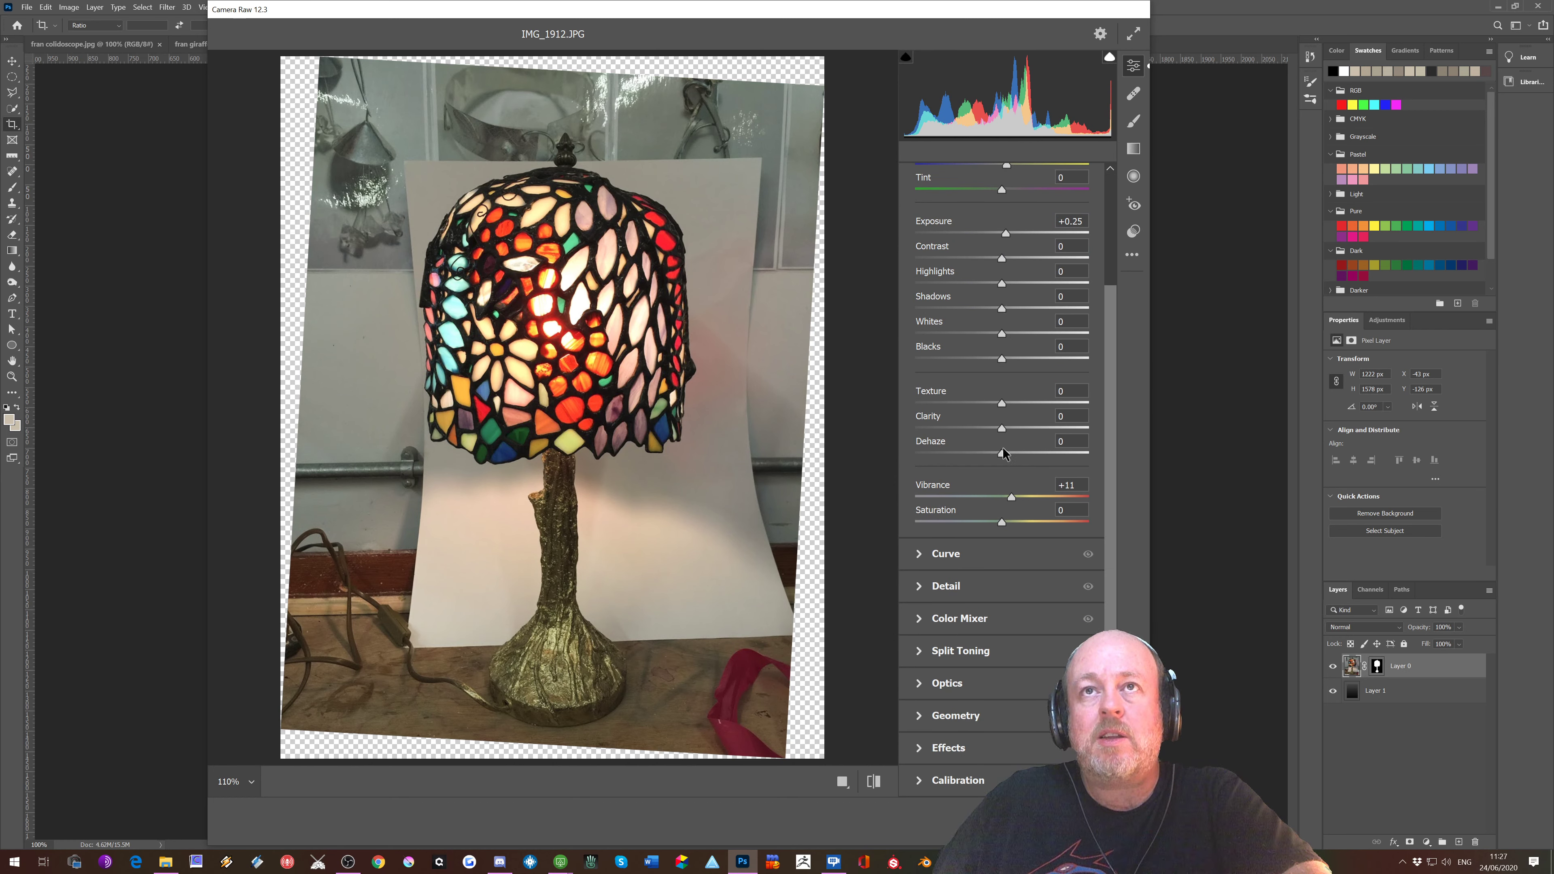
mouse_move(1002, 404)
left_mouse_down()
mouse_move(1024, 403)
mouse_move(966, 408)
mouse_move(1064, 411)
mouse_move(990, 415)
left_mouse_up()
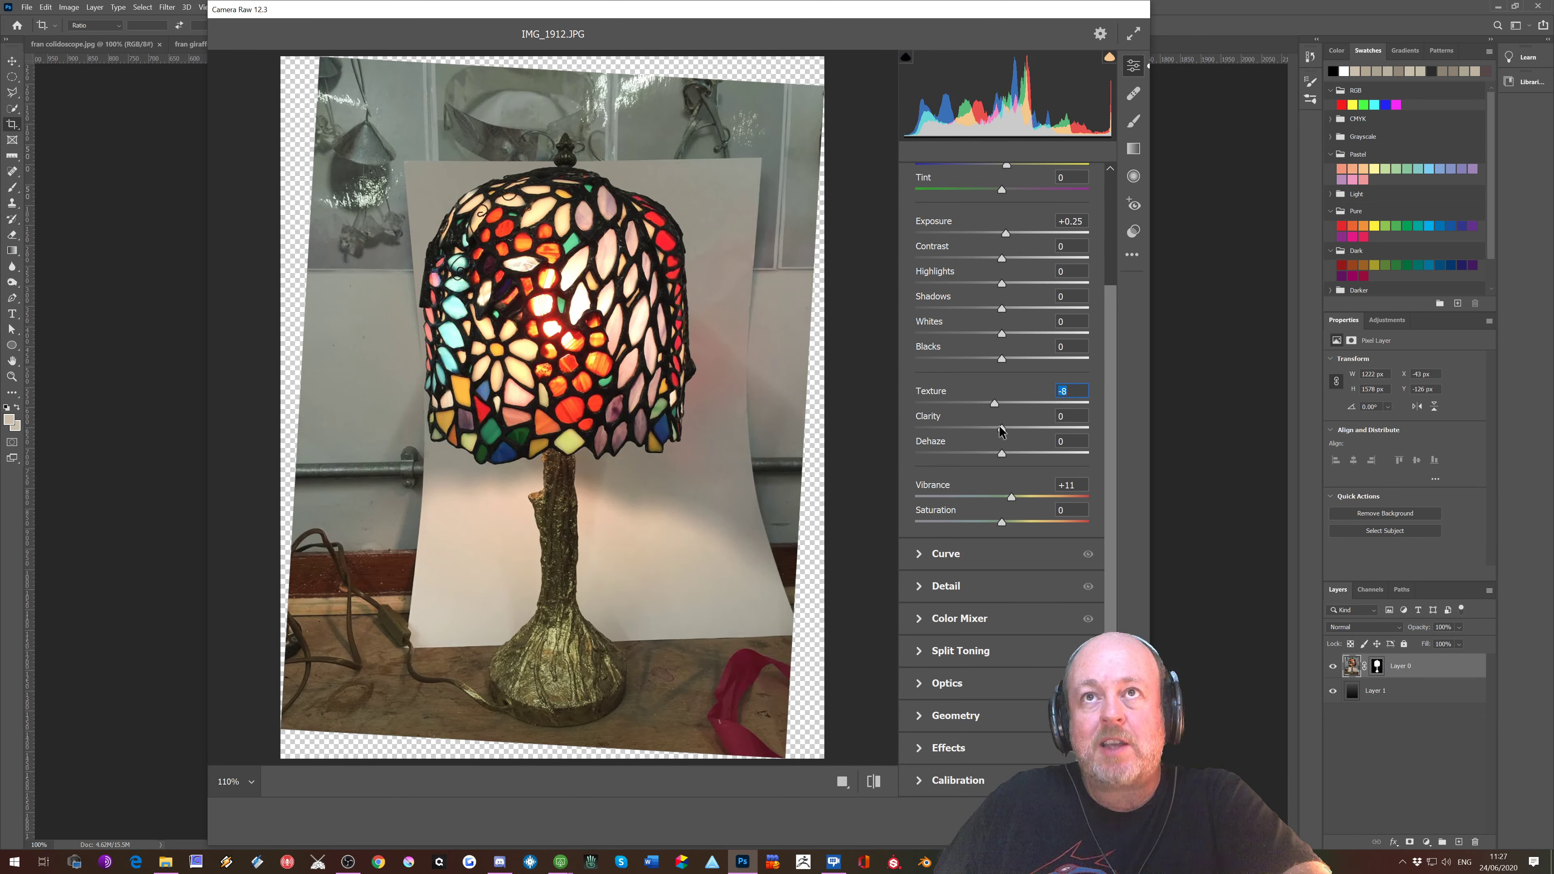
left_click_drag(1001, 431, 1010, 465)
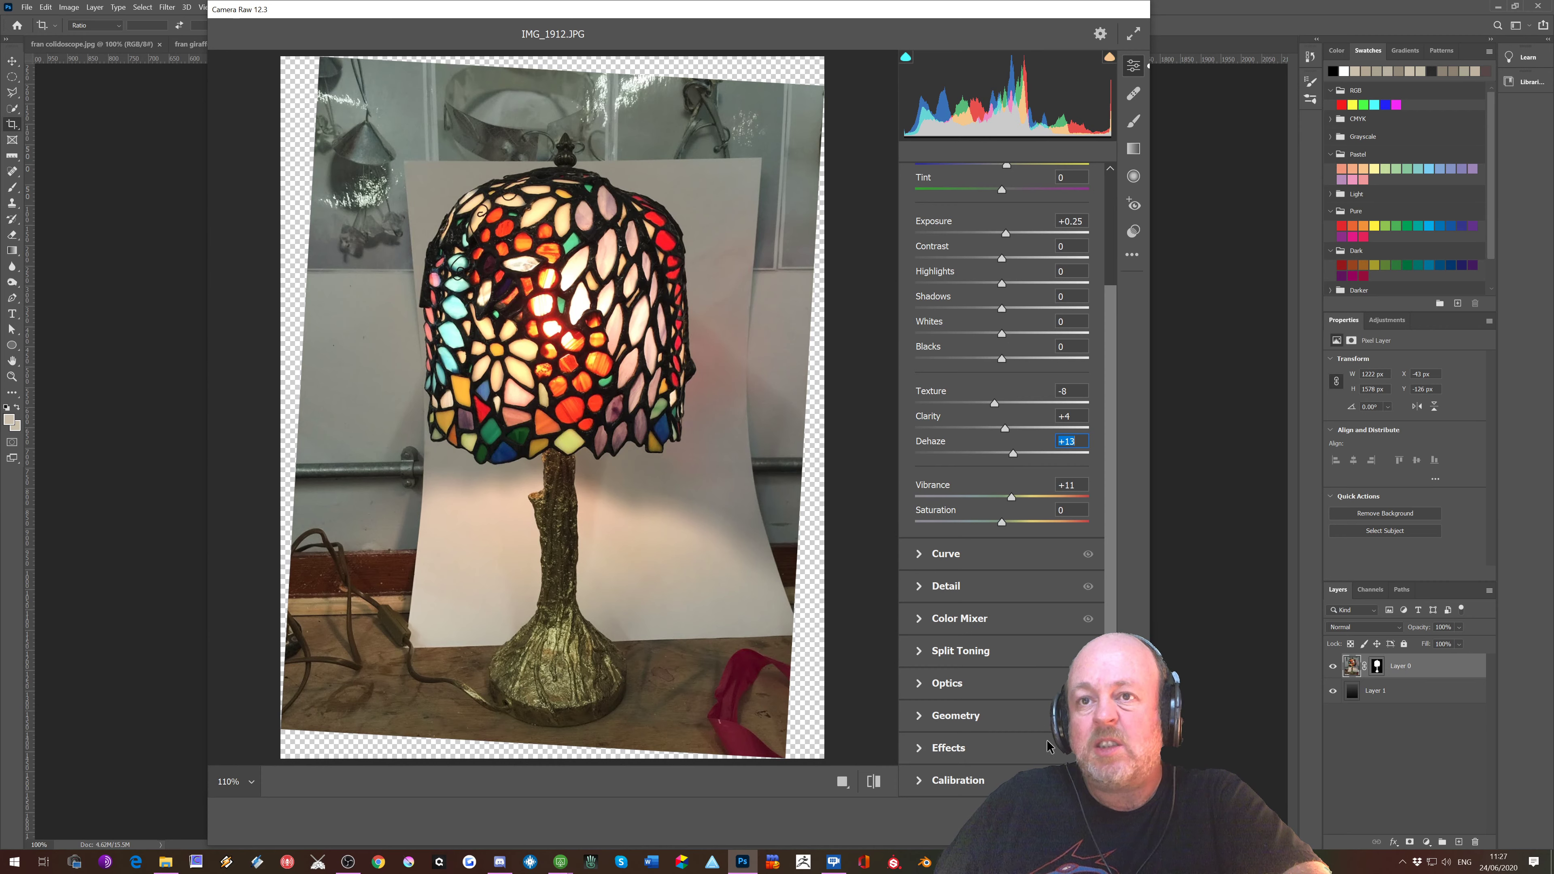
left_click(1106, 826)
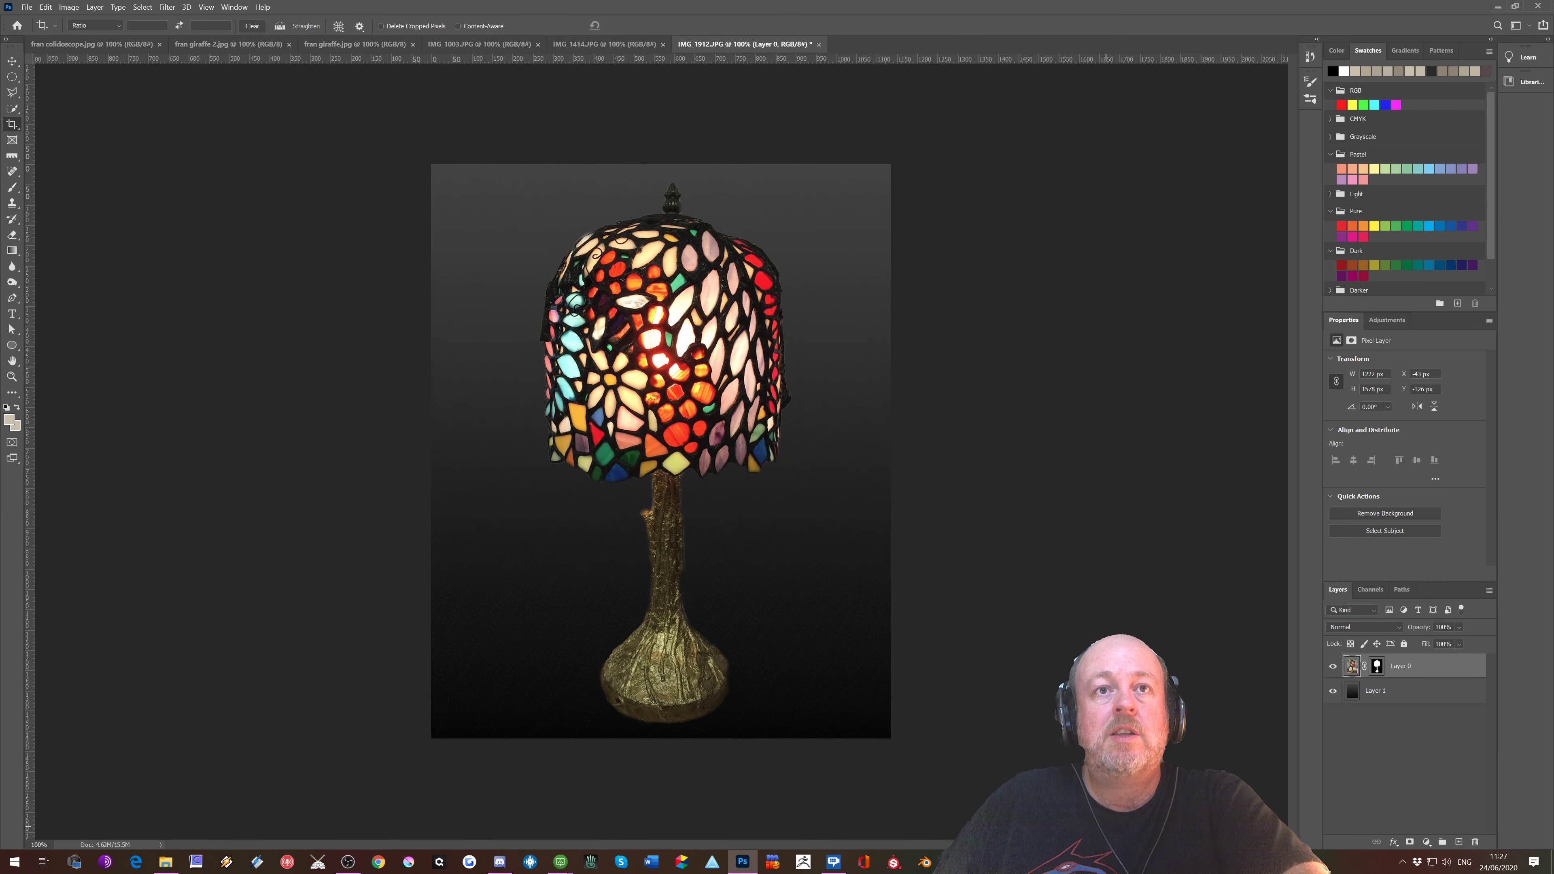